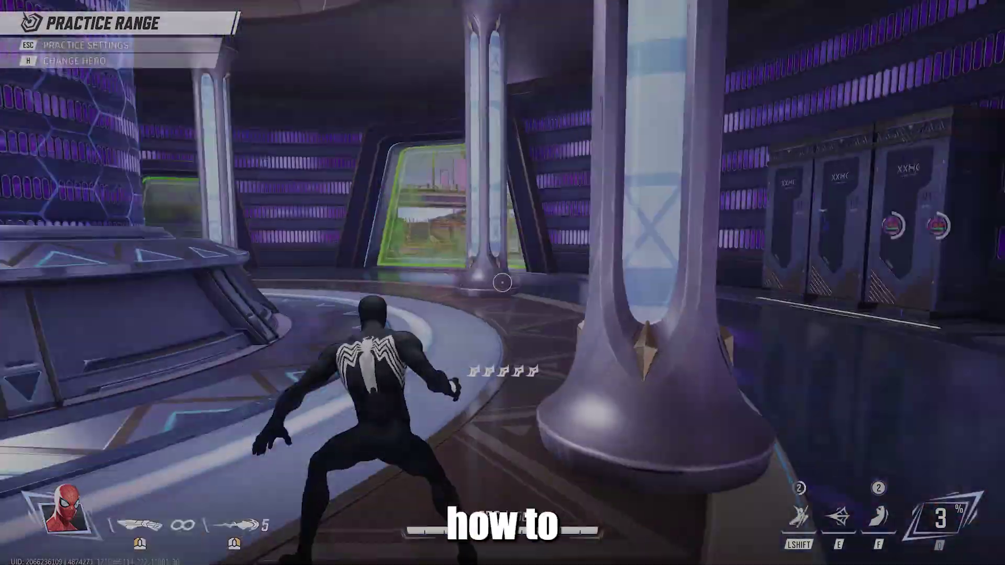
pyautogui.press('w')
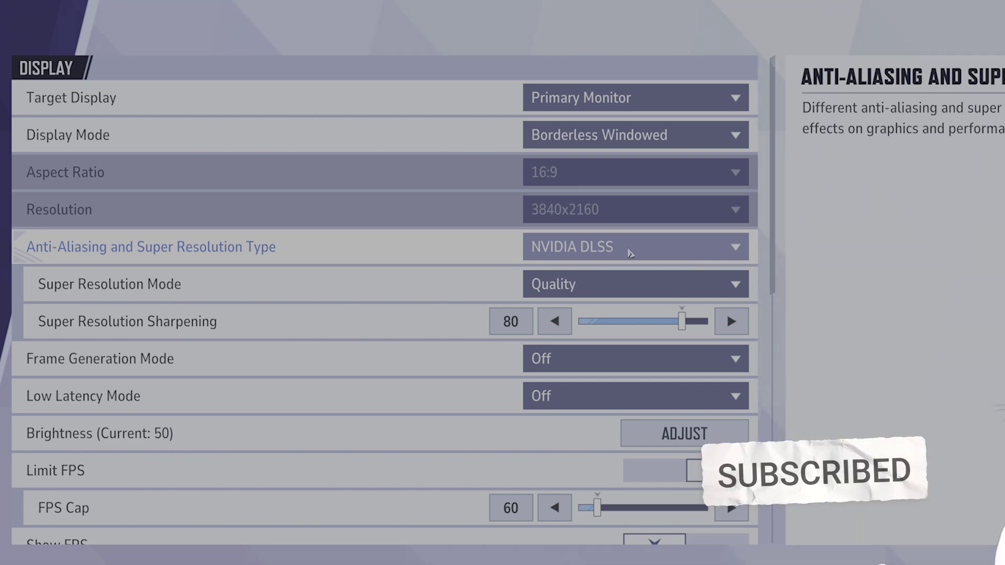
# Keep anti-aliasing on NVIDIA DLSS and Super Resolution Mode on Quality
pyautogui.click(630, 252)
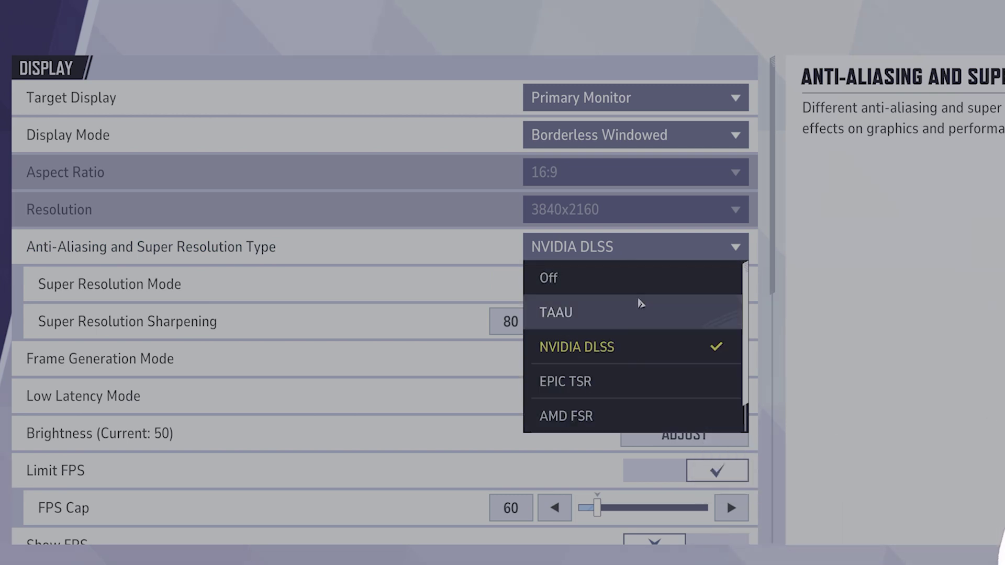
pyautogui.press('Escape')
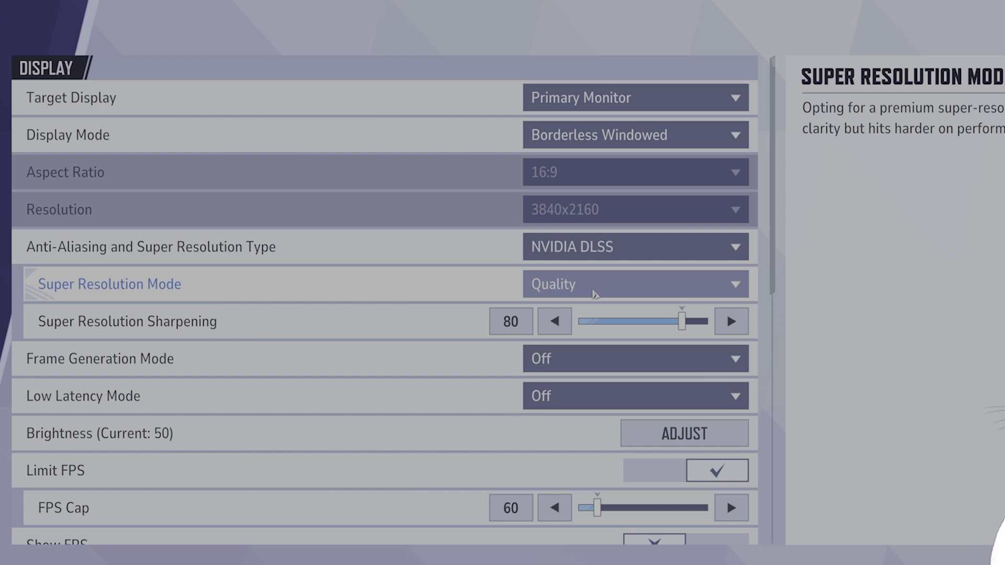
pyautogui.click(597, 294)
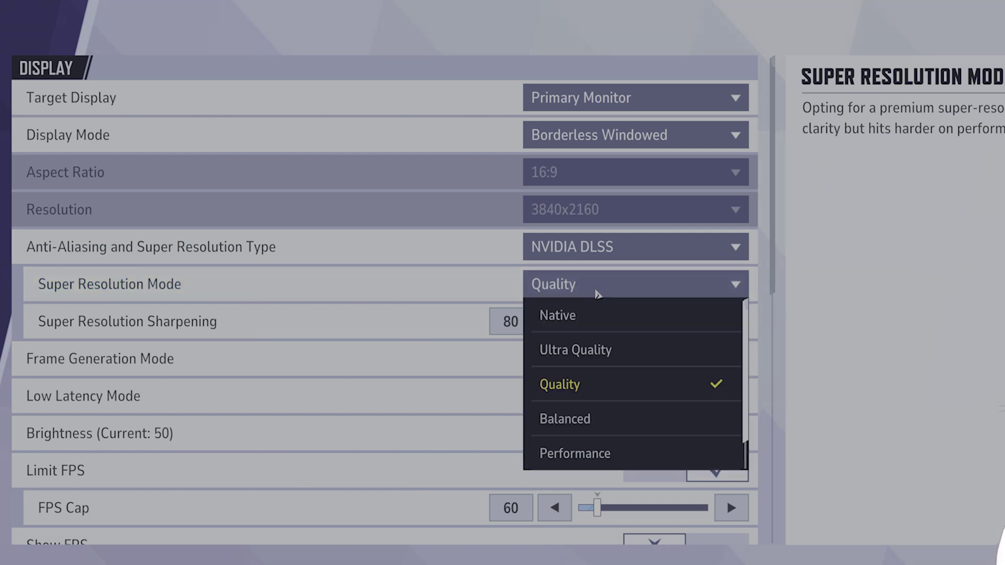
pyautogui.click(599, 293)
# Leave Frame Generation Off and set Low Latency Mode to NVIDIA Reflex Low Latency
pyautogui.click(587, 366)
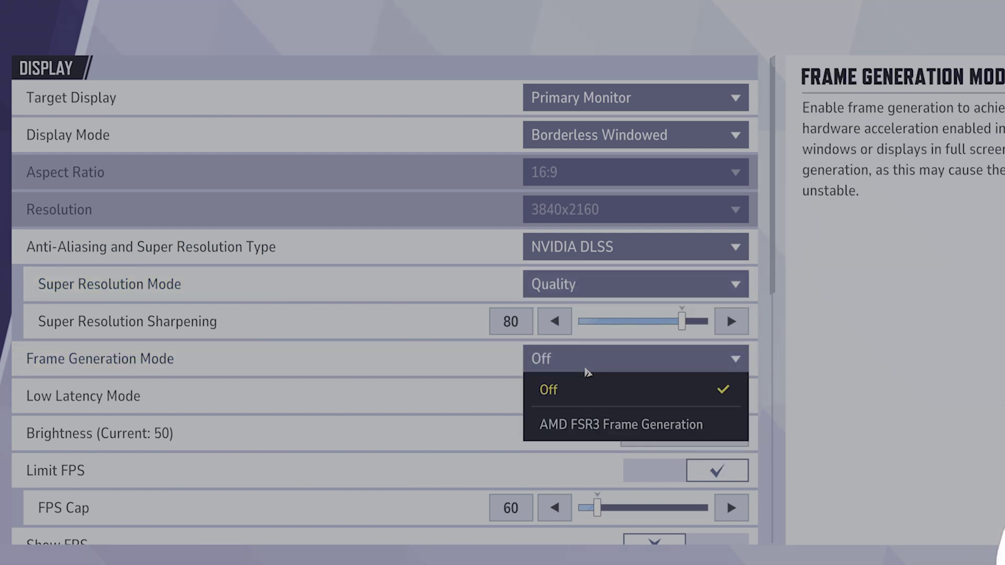
pyautogui.click(586, 370)
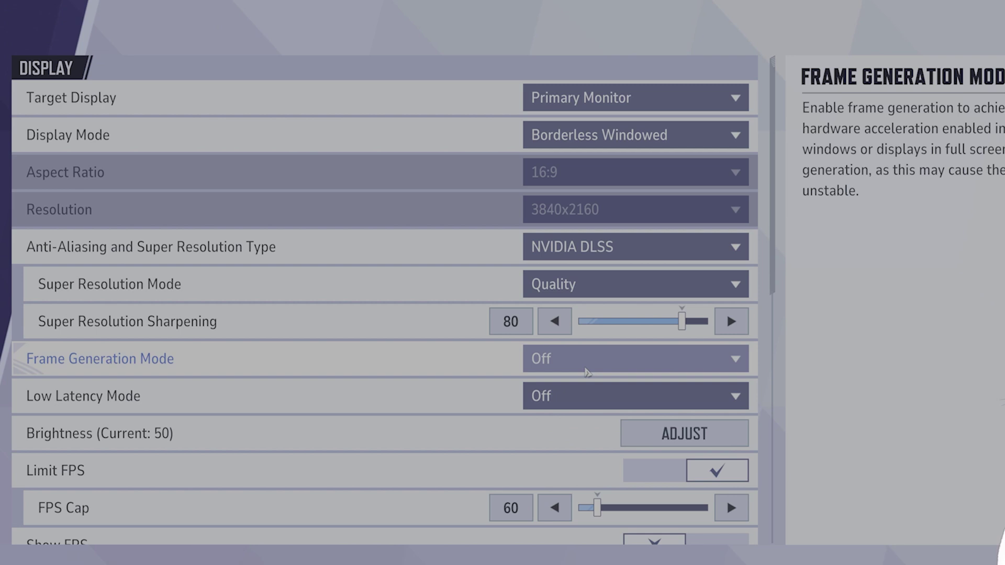
pyautogui.click(600, 406)
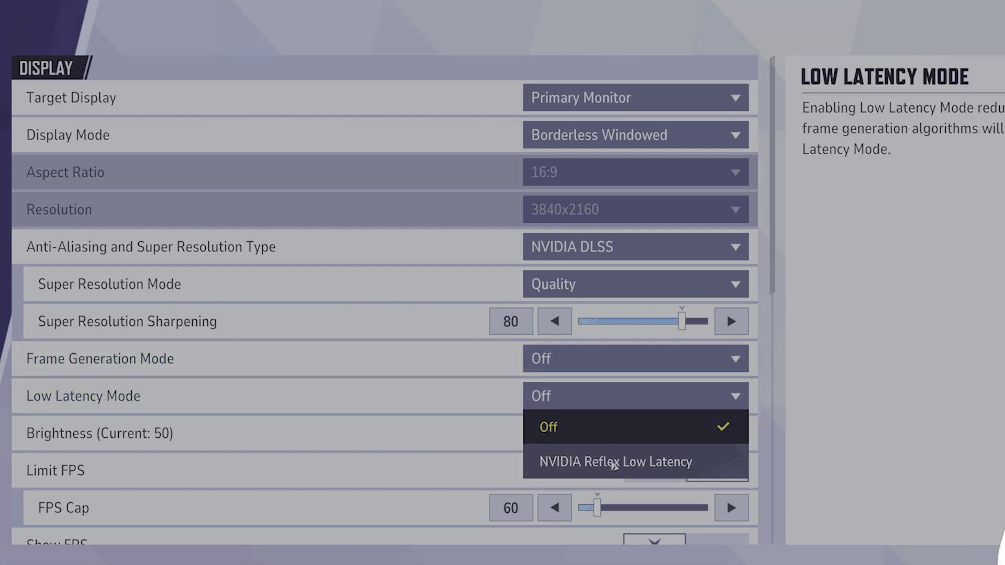
pyautogui.click(614, 463)
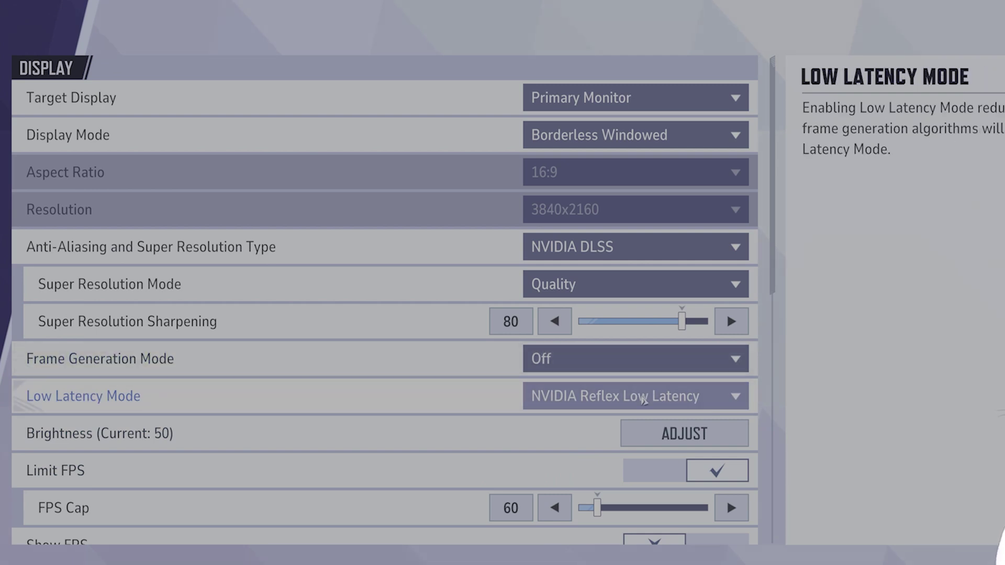
# Turn off the Limit FPS and V-Sync toggles
pyautogui.scroll(-1, 708, 437)
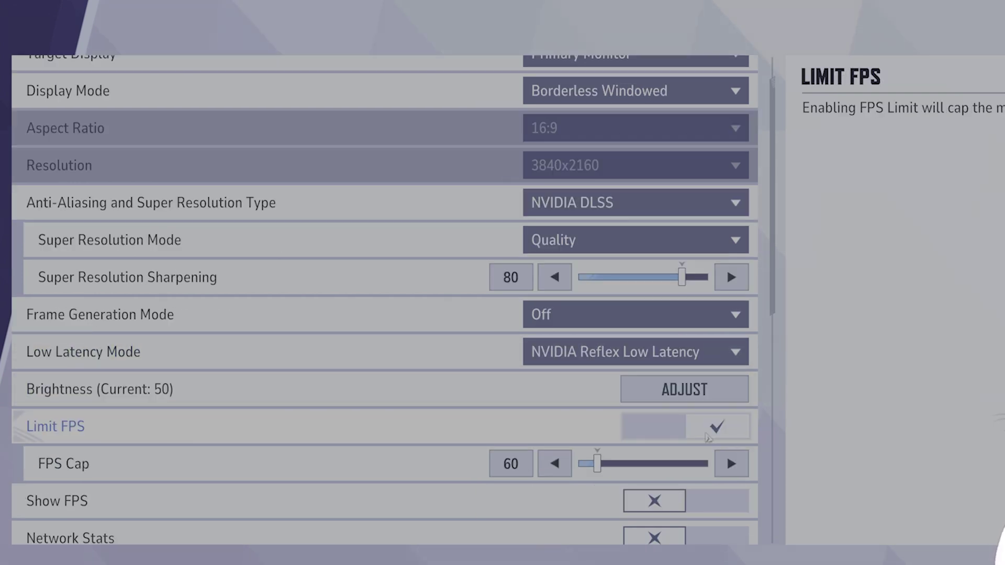
pyautogui.click(693, 436)
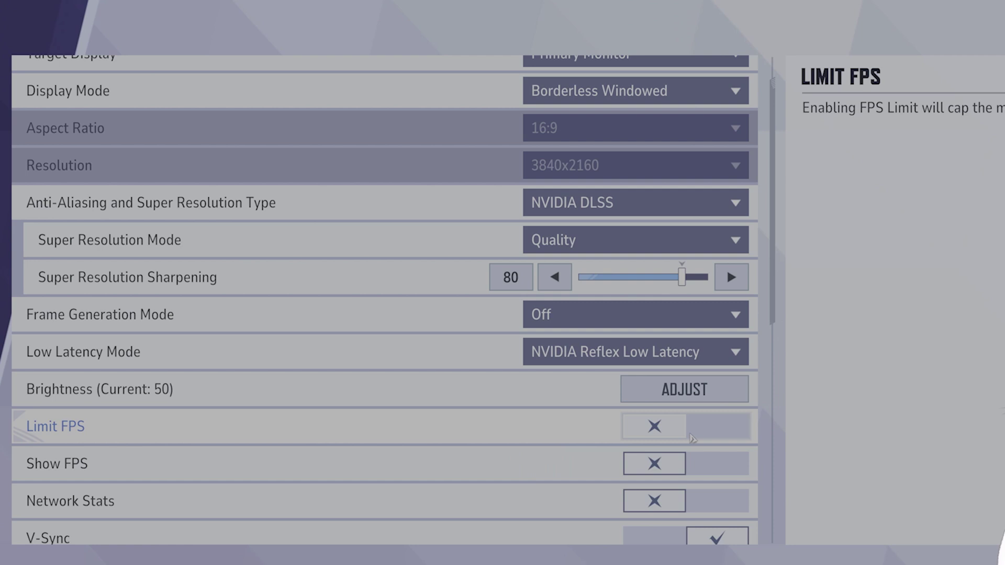
pyautogui.scroll(-1, 676, 438)
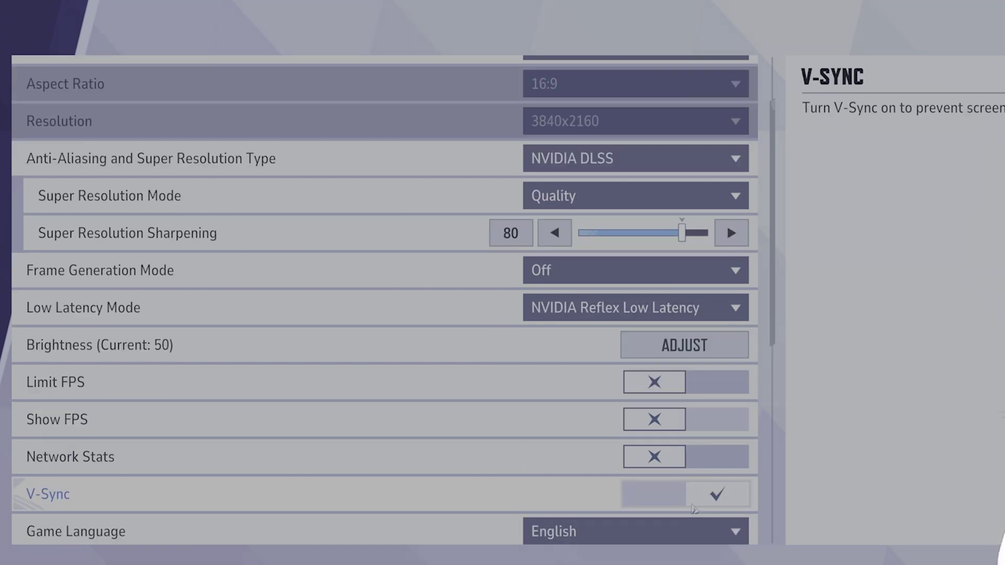
pyautogui.click(691, 503)
# Keep Global Illumination on Lumen GI - High Quality and reflections on Screen Space Reflections
pyautogui.scroll(-5, 638, 462)
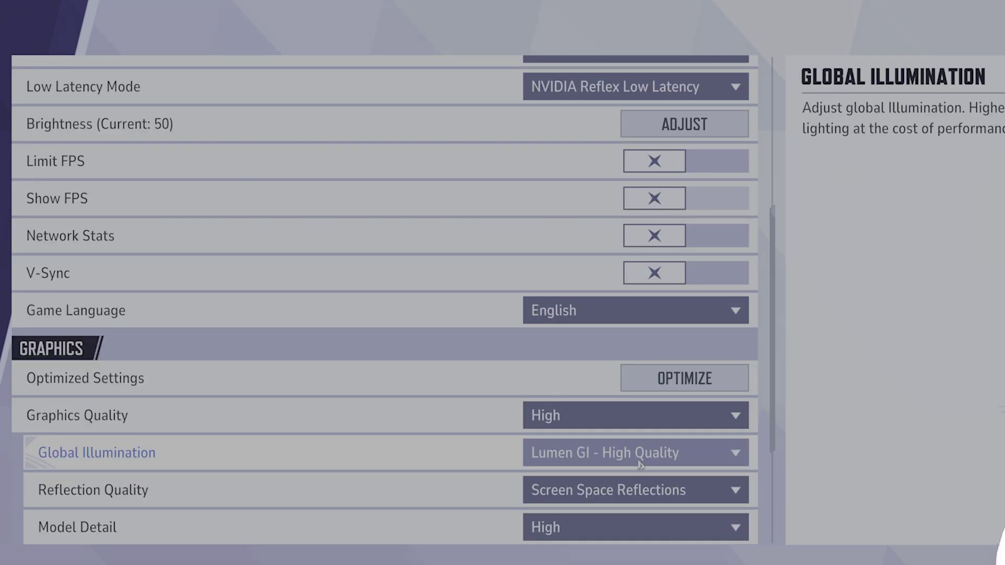
pyautogui.click(639, 464)
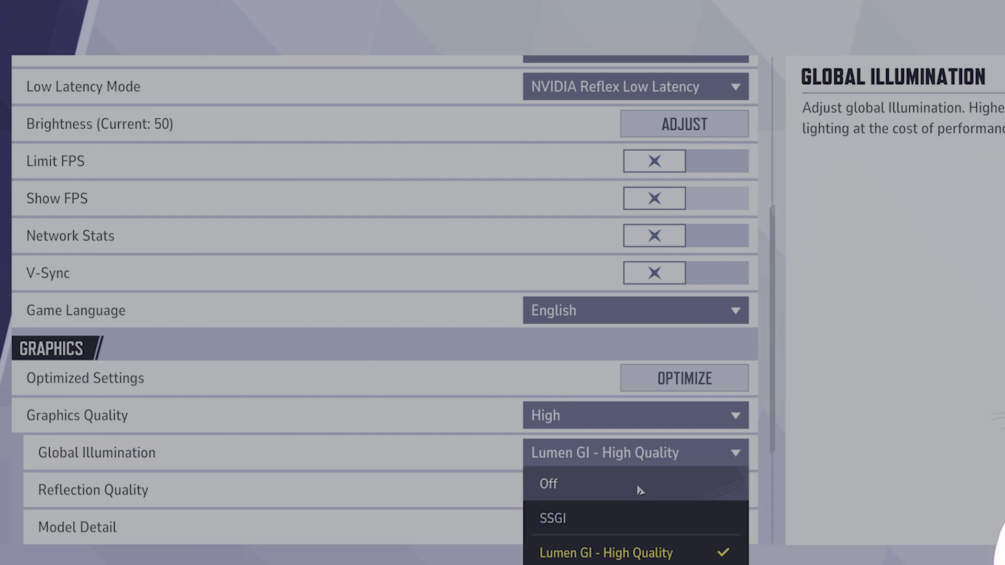
pyautogui.click(484, 449)
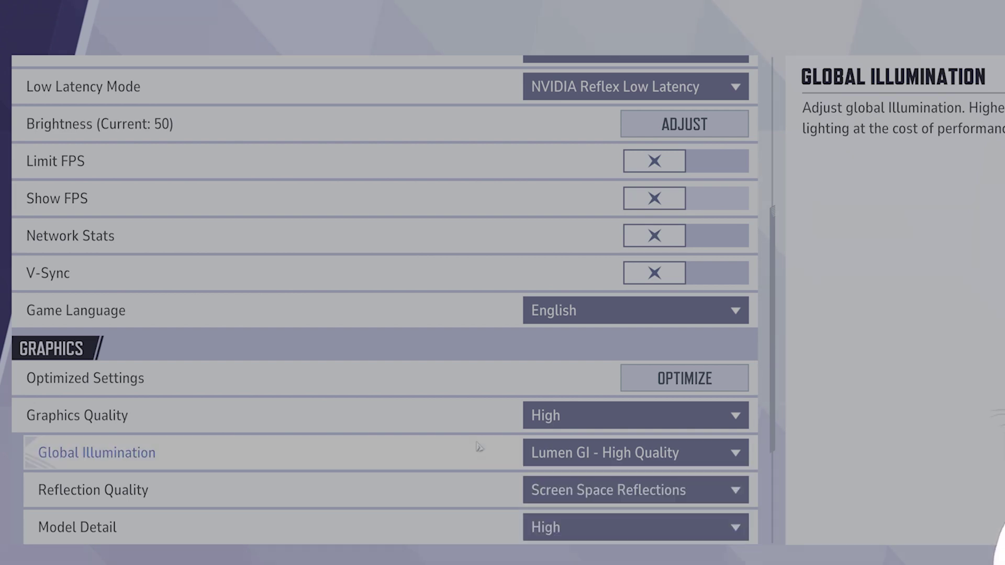
pyautogui.click(637, 497)
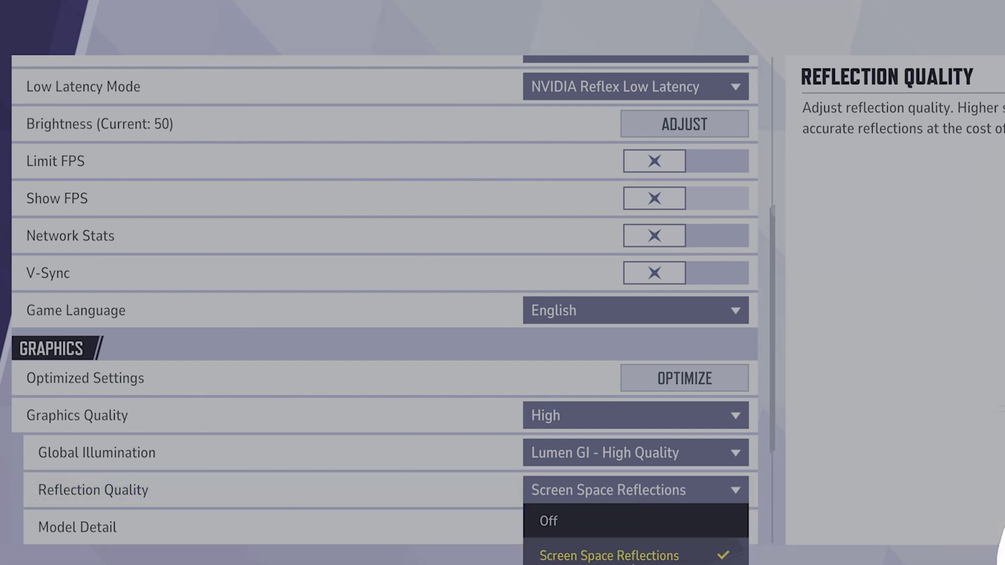
pyautogui.click(463, 493)
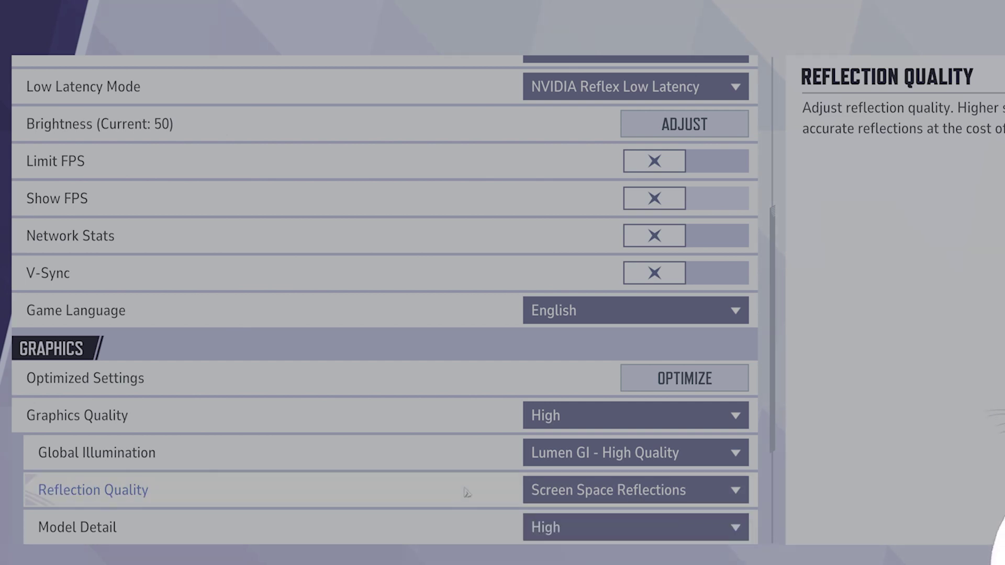
# Set Post-Processing and Shadow Detail to Low
pyautogui.scroll(-2, 473, 493)
pyautogui.scroll(-1, 474, 493)
pyautogui.click(624, 442)
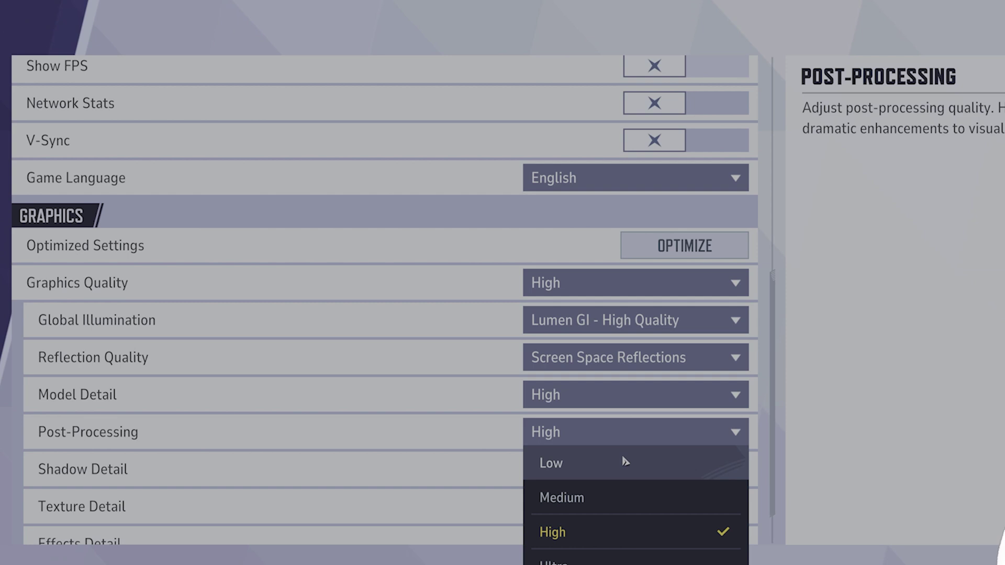
pyautogui.click(625, 461)
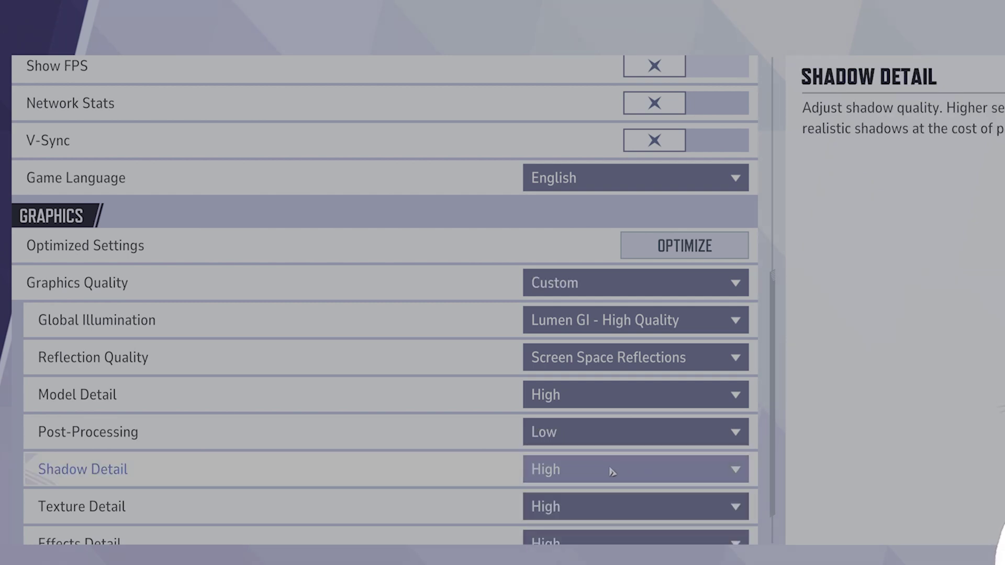
pyautogui.click(612, 472)
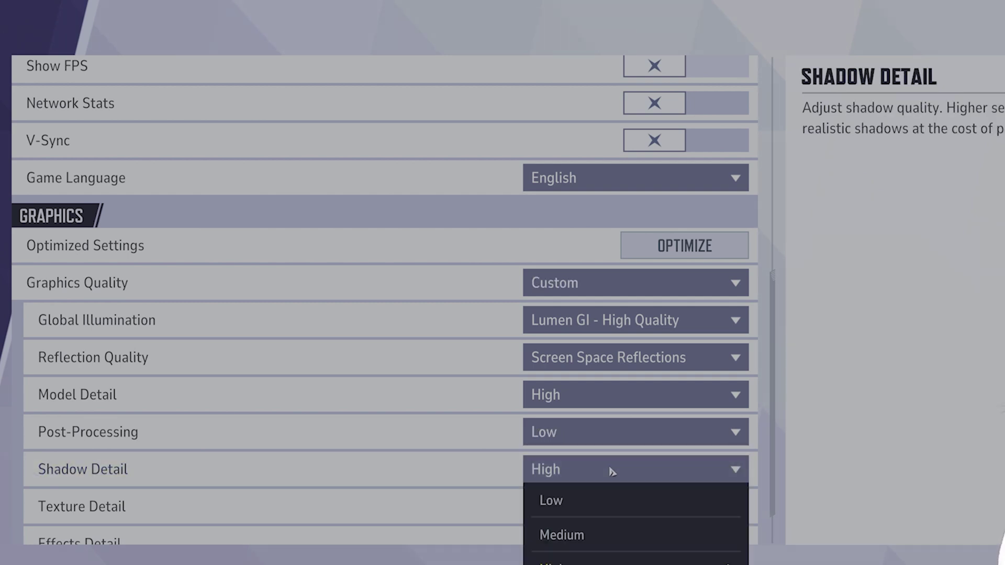
pyautogui.click(606, 512)
# Keep Texture Detail at High and set Effects Detail to Low
pyautogui.scroll(-1, 600, 479)
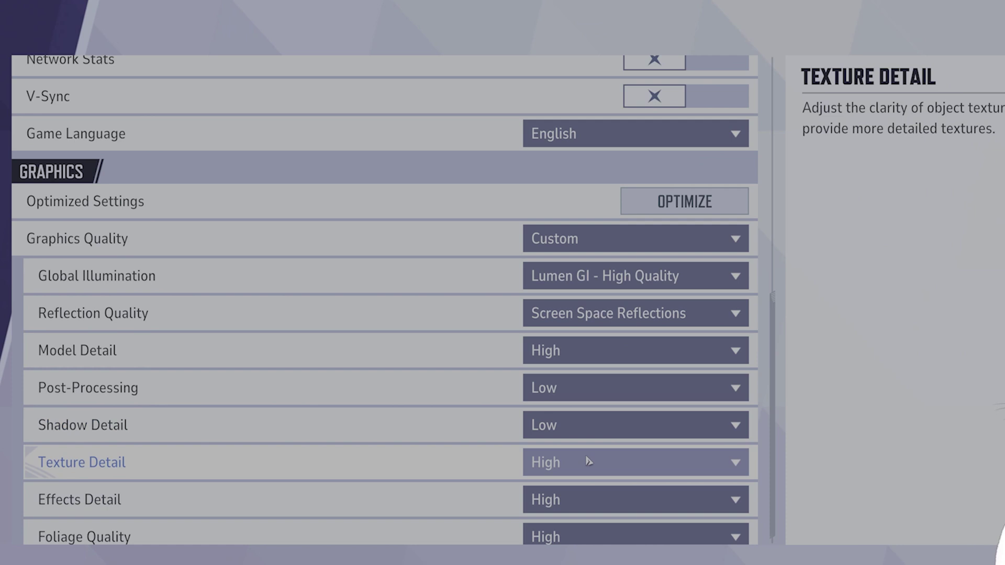
pyautogui.click(589, 466)
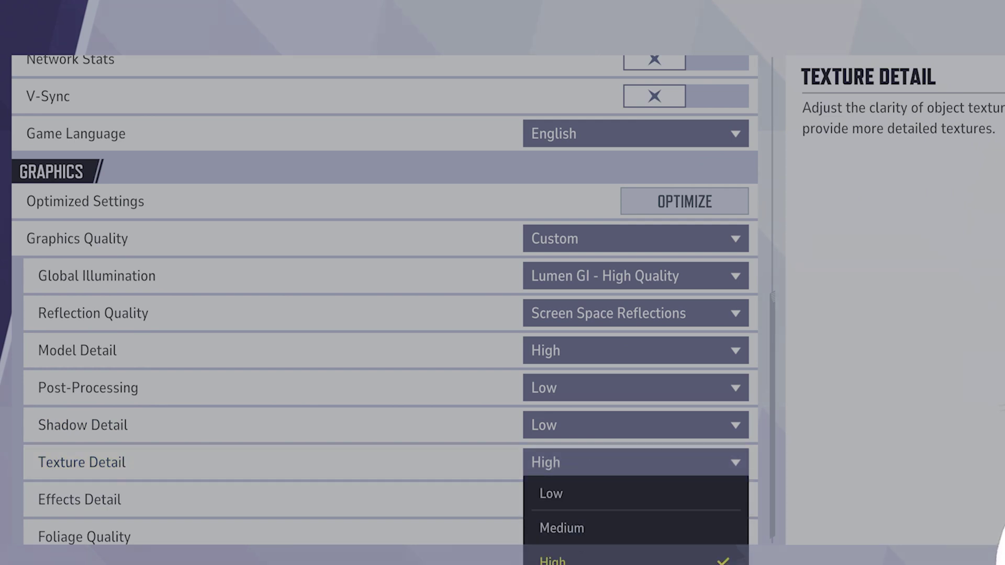
pyautogui.click(586, 557)
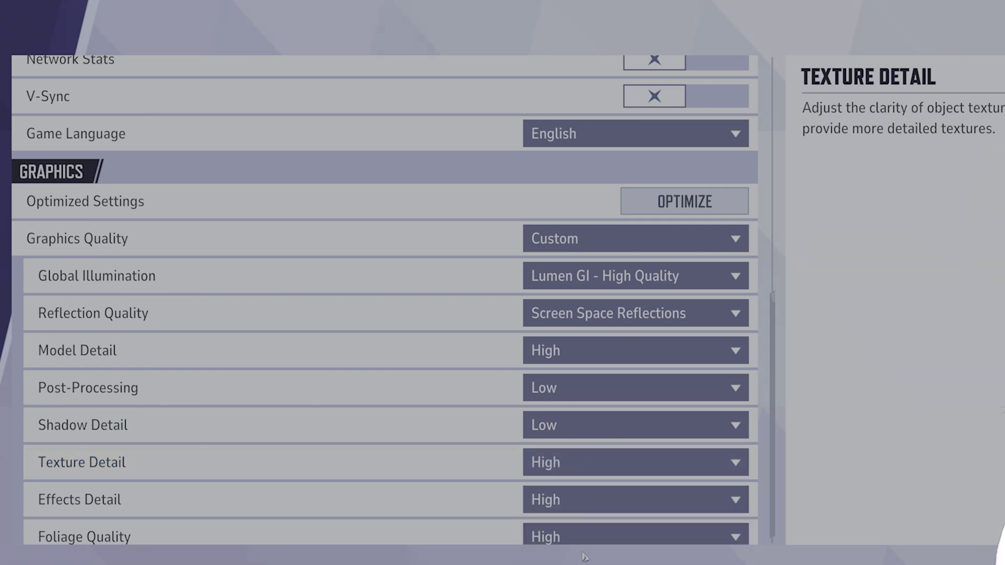
pyautogui.click(592, 508)
pyautogui.click(584, 539)
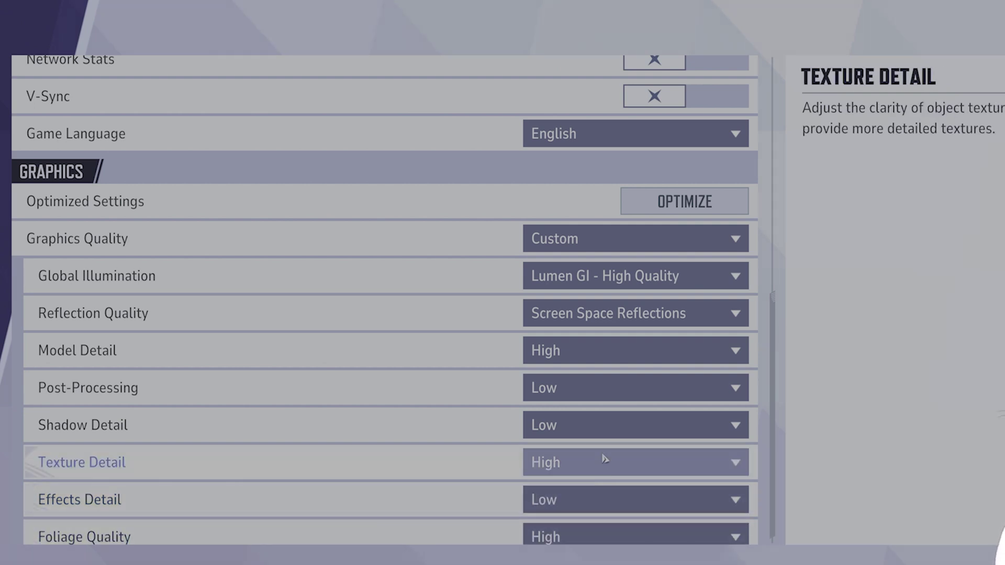
pyautogui.scroll(-1, 587, 473)
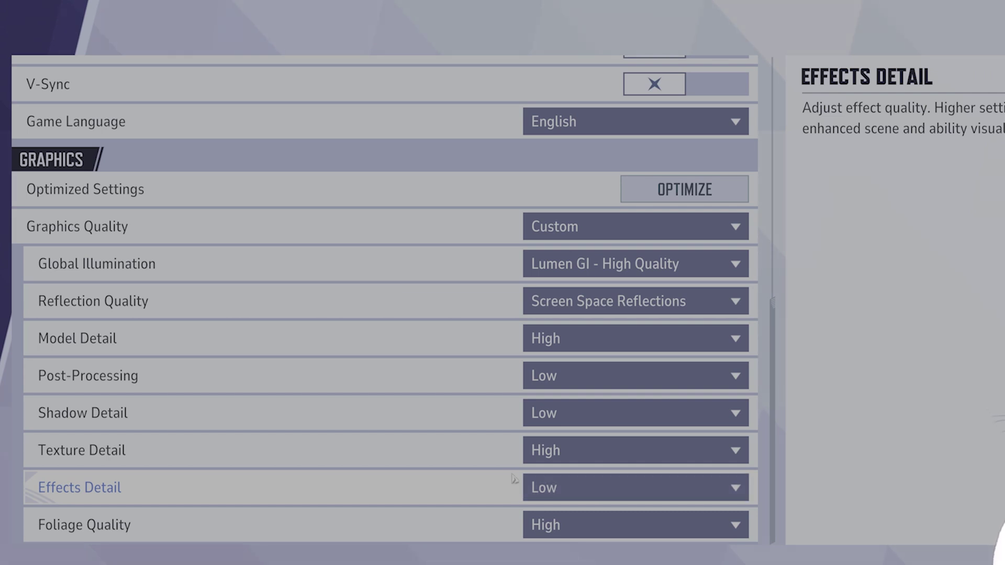
pyautogui.scroll(10, 514, 478)
pyautogui.click(658, 250)
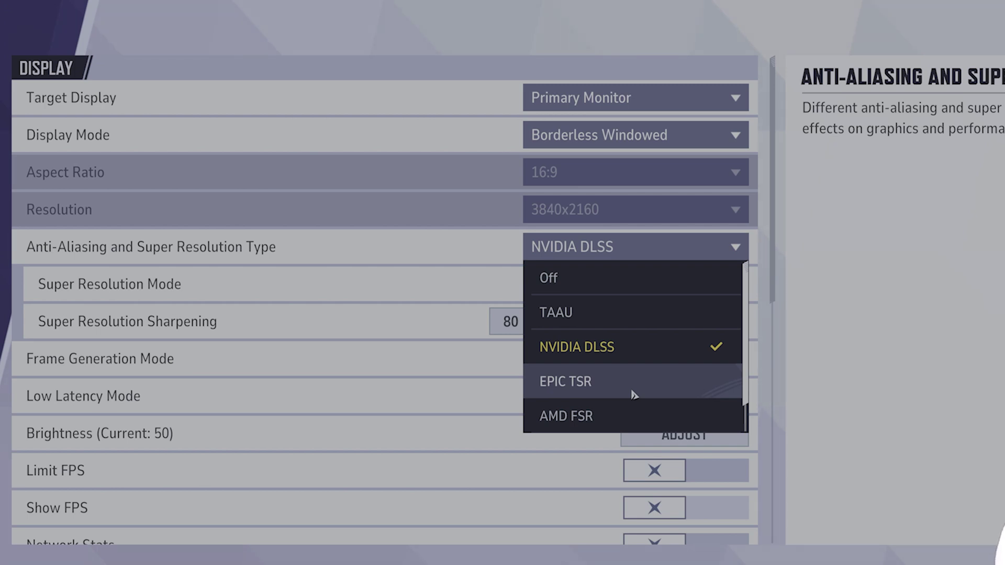
# Keep NVIDIA DLSS anti-aliasing and lower Super Resolution Sharpening to 78
pyautogui.click(680, 346)
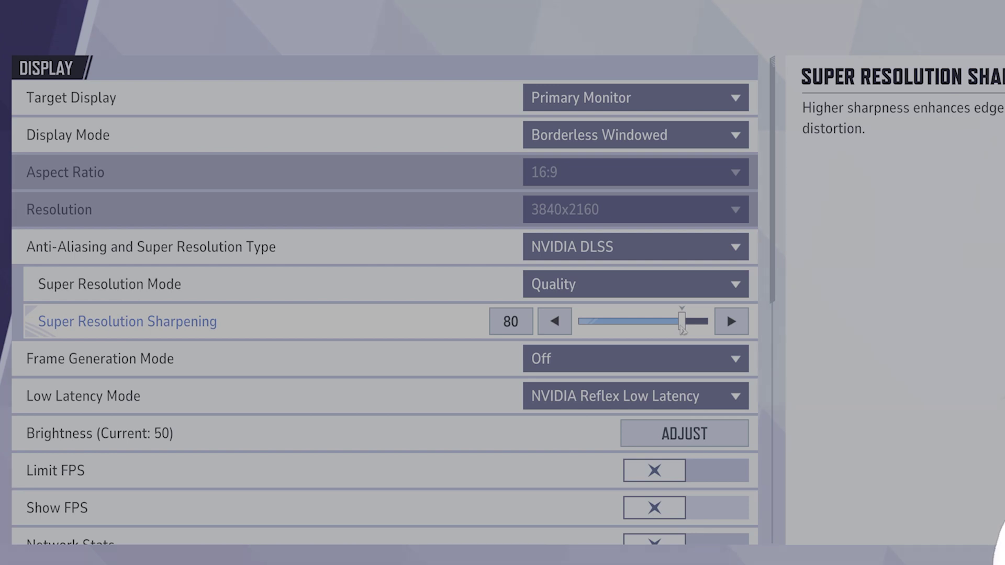
pyautogui.click(680, 327)
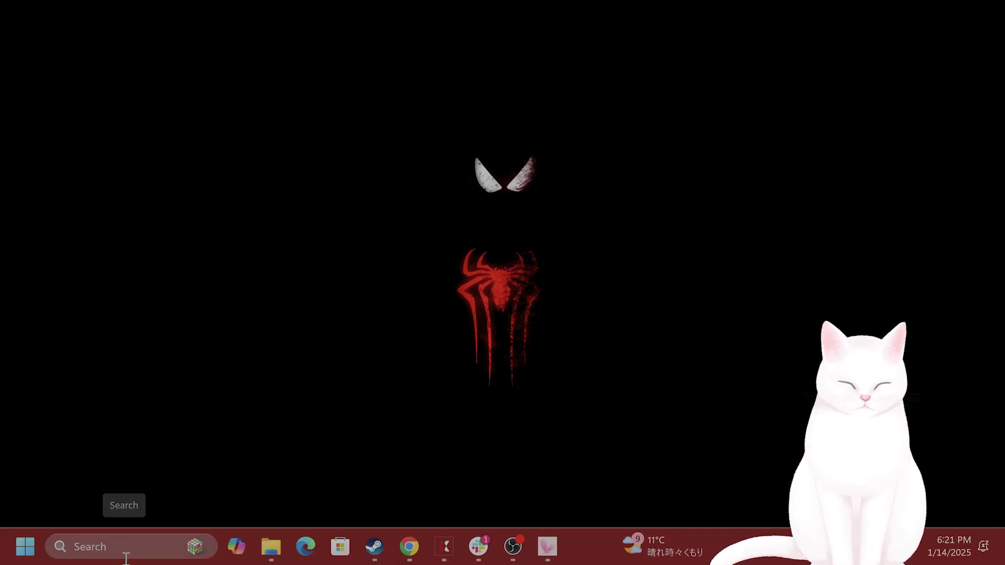
# Launch Windows Settings by searching 'settings' and go to the Apps page
pyautogui.click(125, 554)
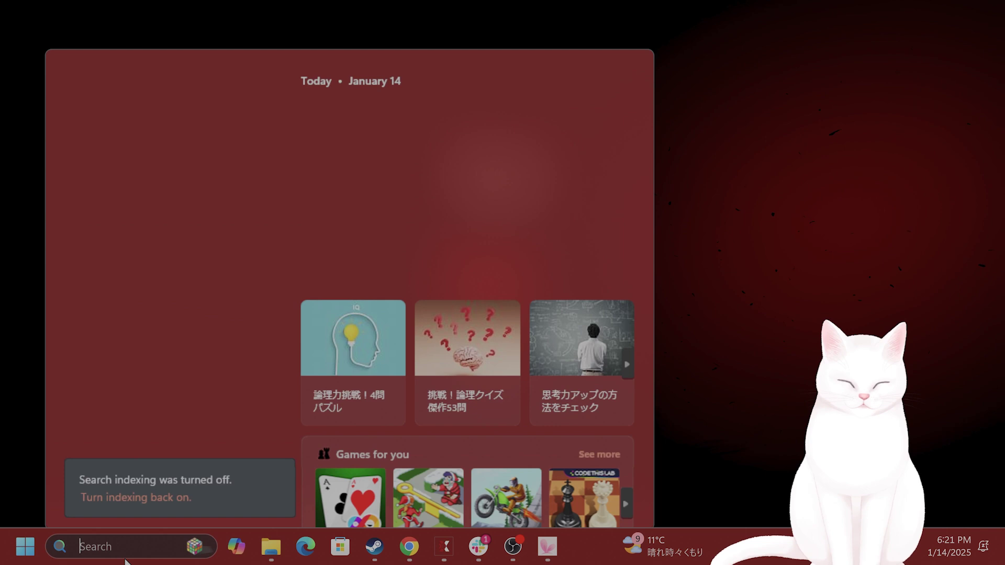
pyautogui.write('settings')
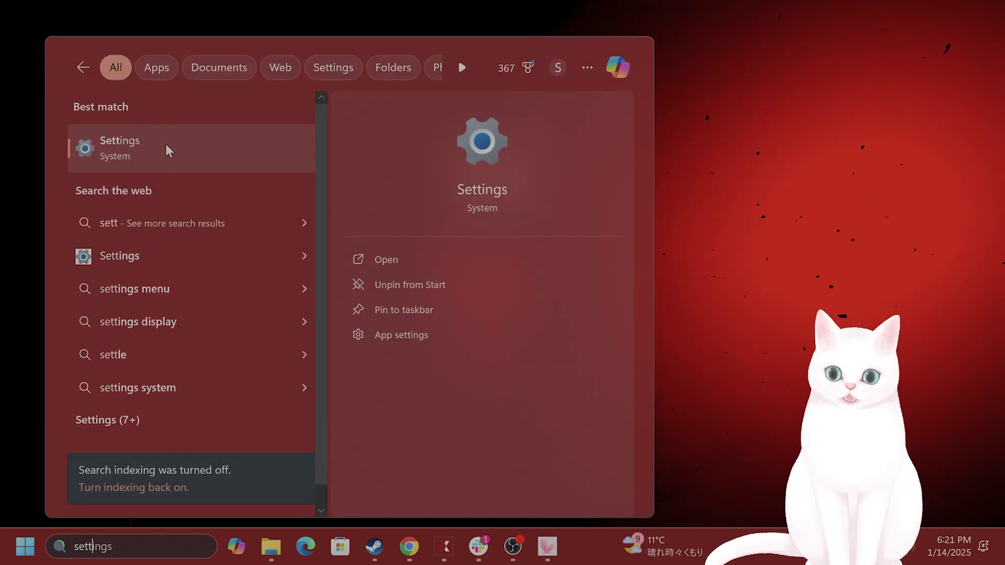
pyautogui.click(168, 147)
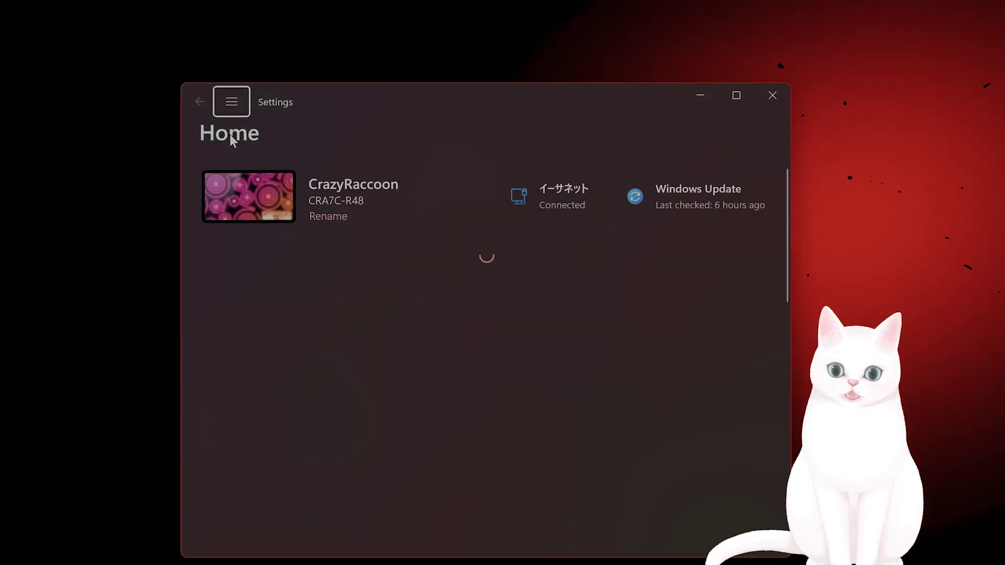
pyautogui.click(233, 102)
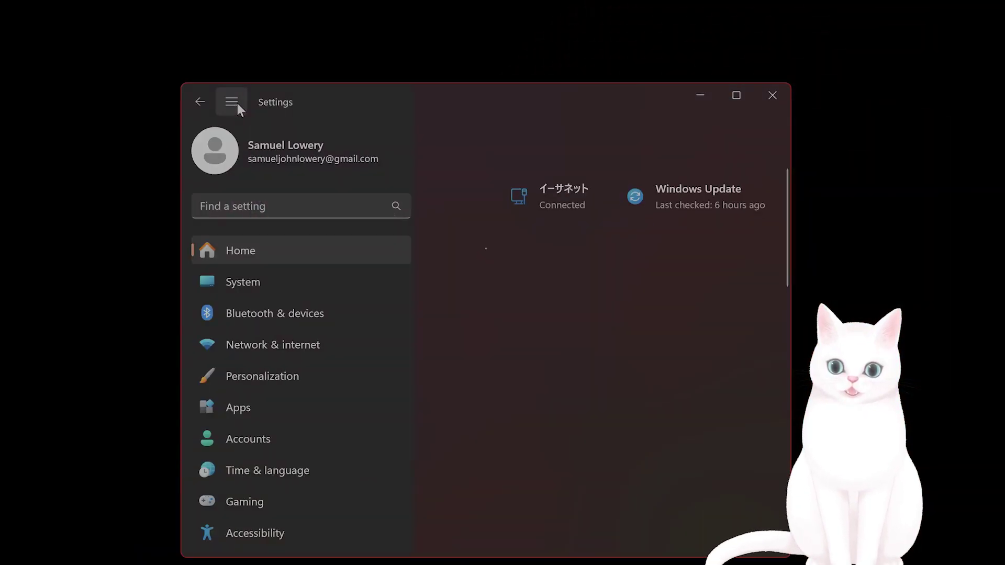
pyautogui.click(268, 407)
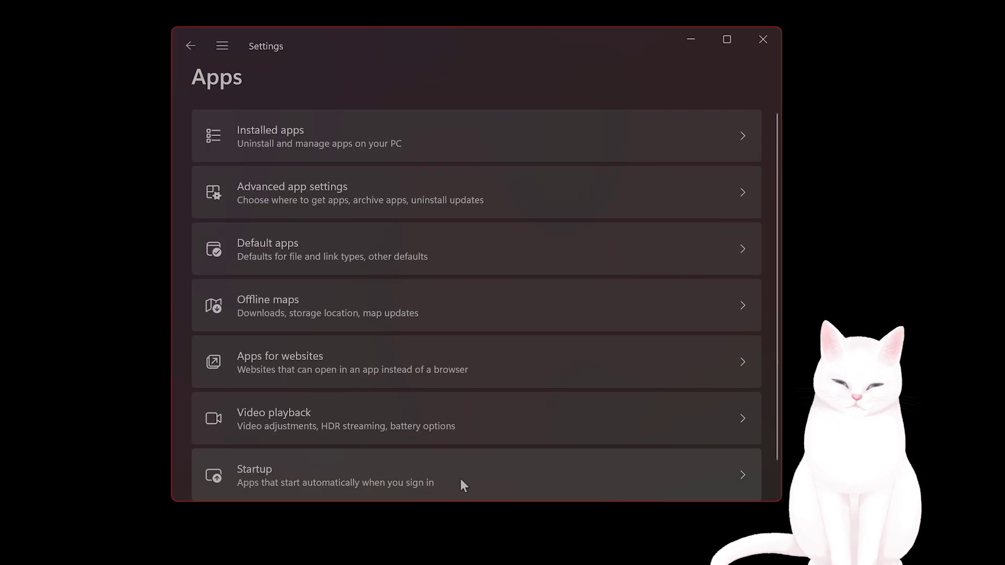
# Open Startup apps and scroll through each app's on/off state and impact
pyautogui.click(461, 479)
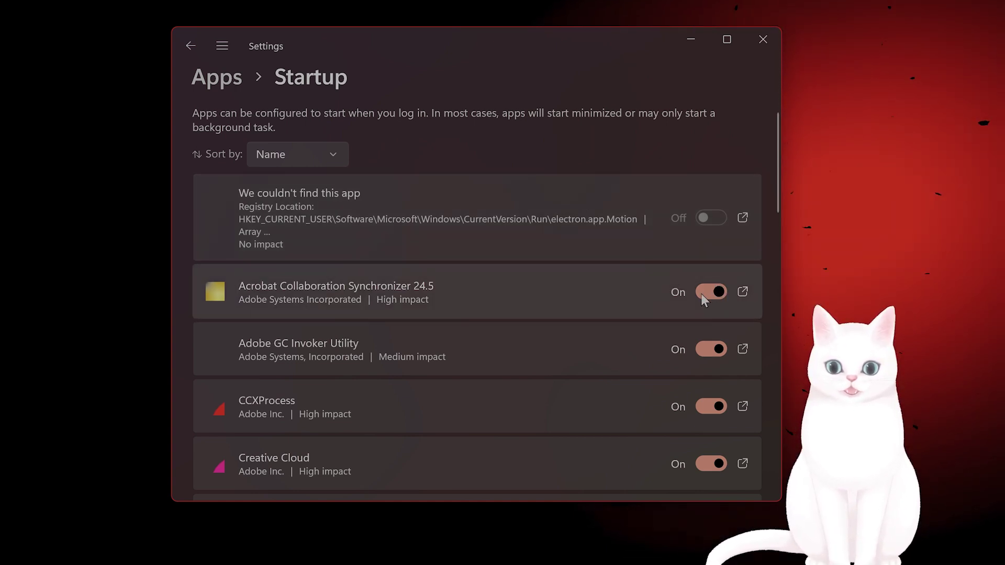
pyautogui.scroll(-5, 711, 287)
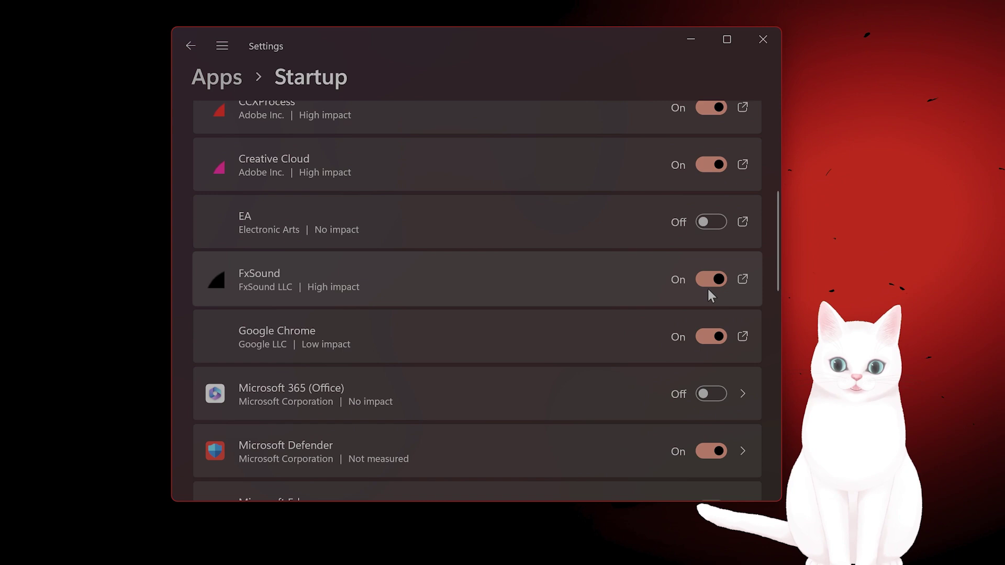
pyautogui.scroll(-3, 683, 277)
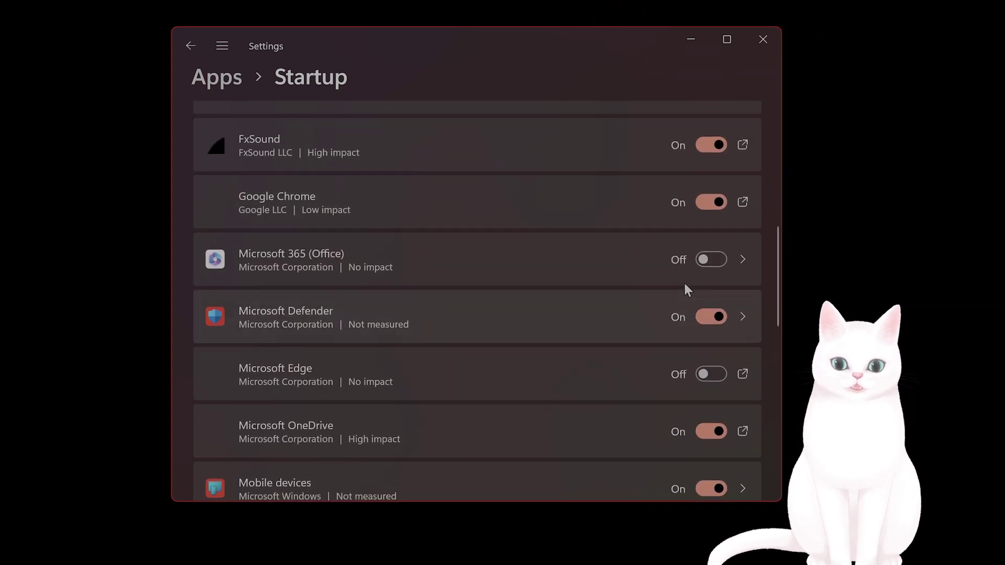
pyautogui.scroll(-4, 691, 298)
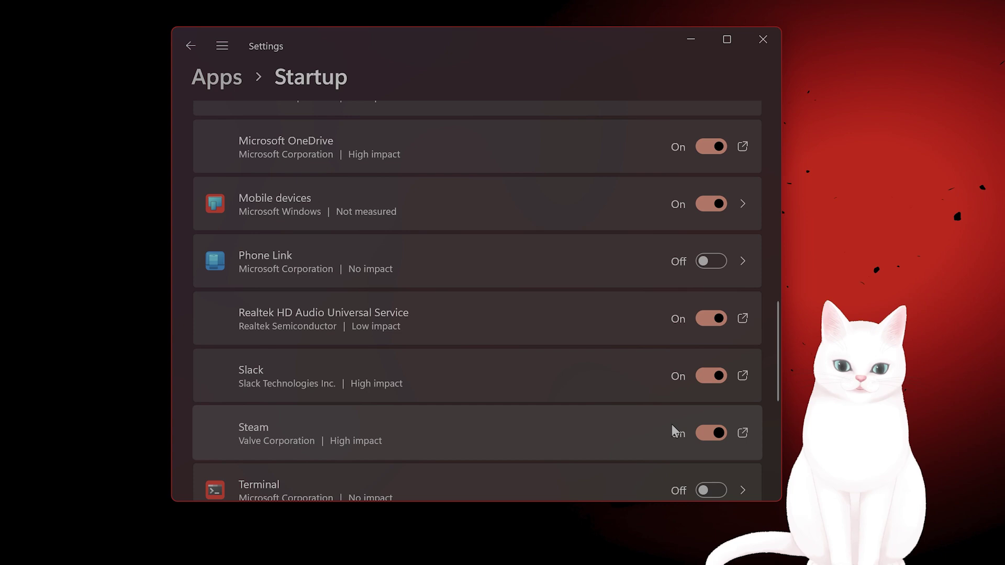
pyautogui.scroll(-4, 673, 421)
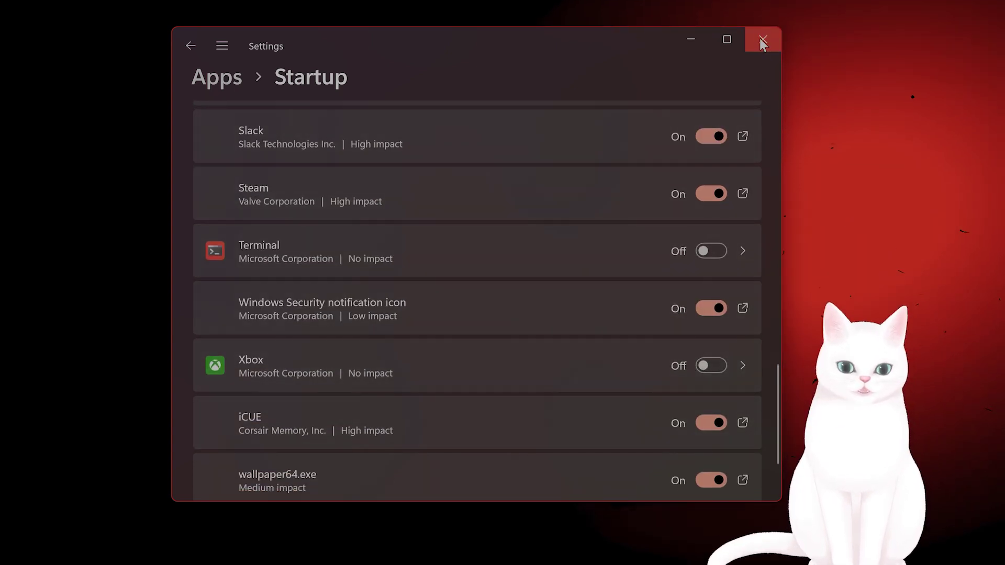
# Reopen Settings via a 'sett' search and go to System > Display graphics
pyautogui.click(760, 40)
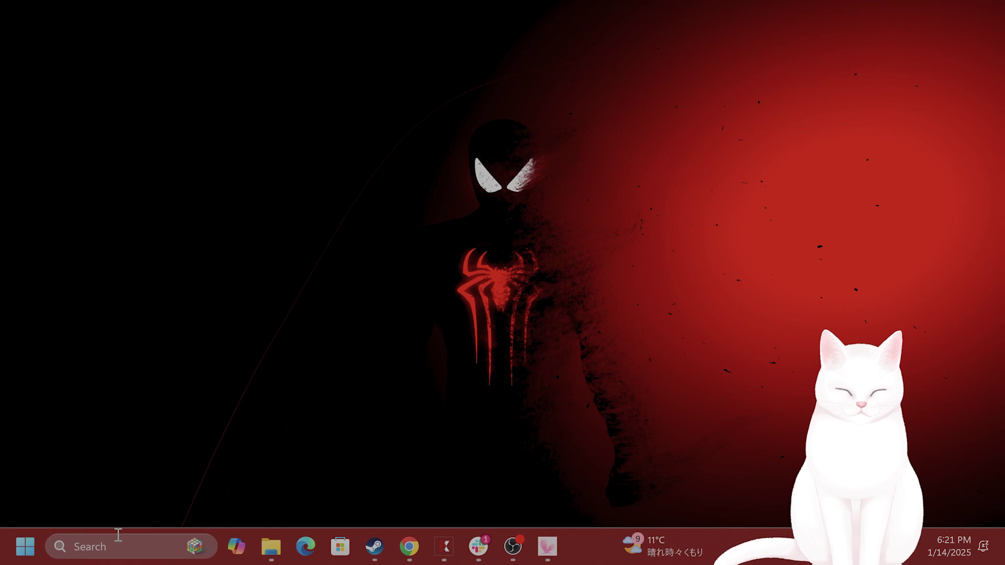
pyautogui.click(103, 547)
pyautogui.write('sett')
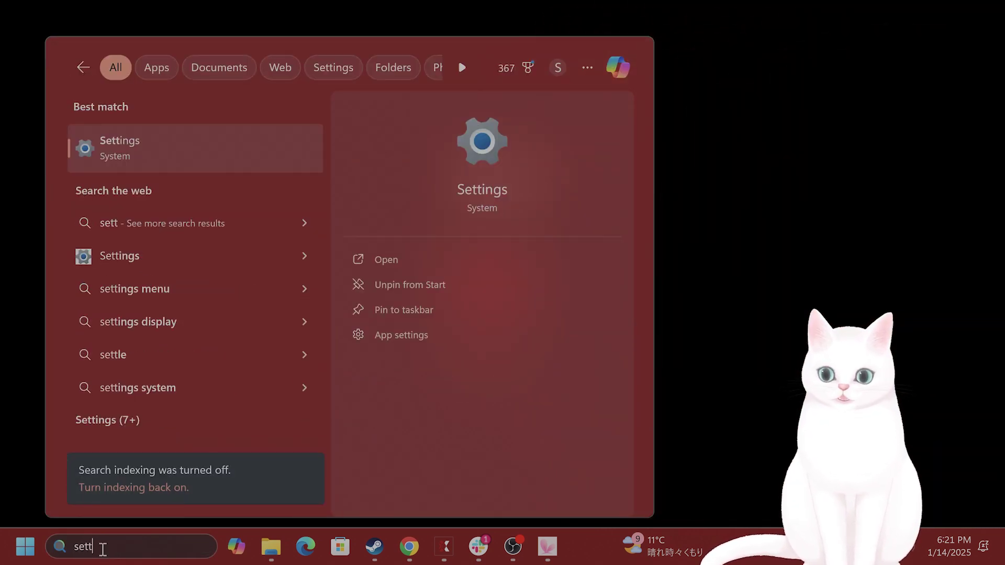
pyautogui.press('Return')
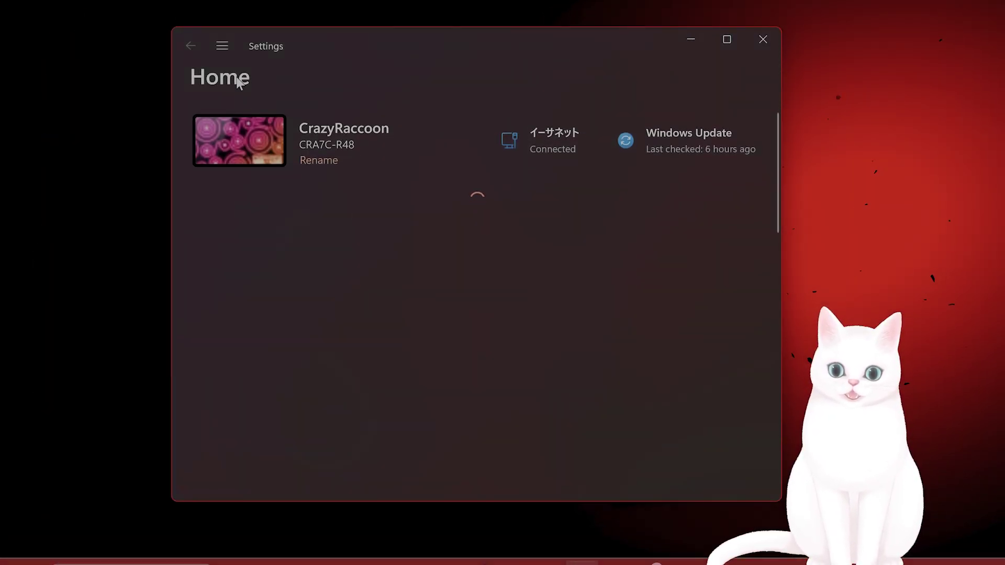
pyautogui.click(221, 46)
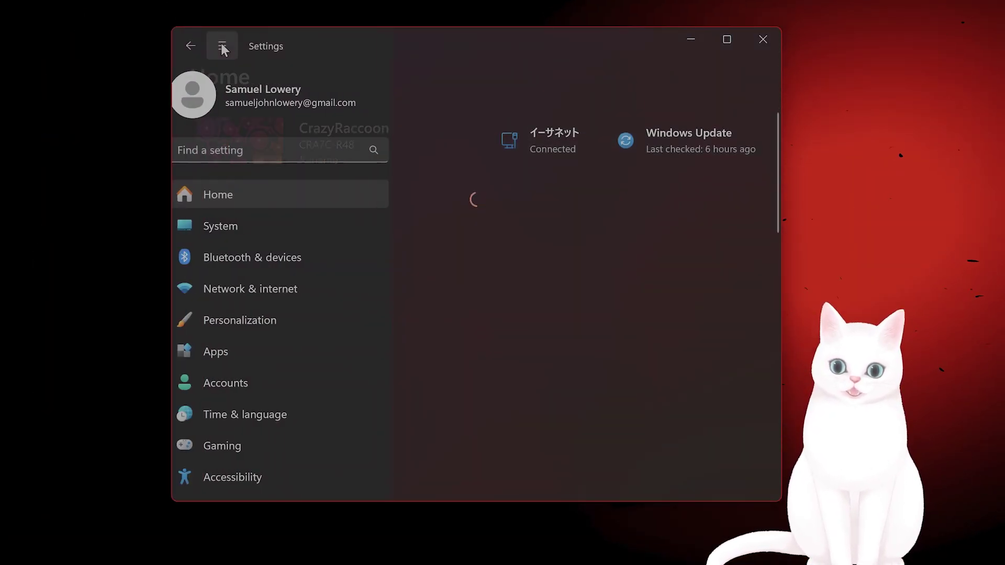
pyautogui.click(325, 220)
pyautogui.click(363, 244)
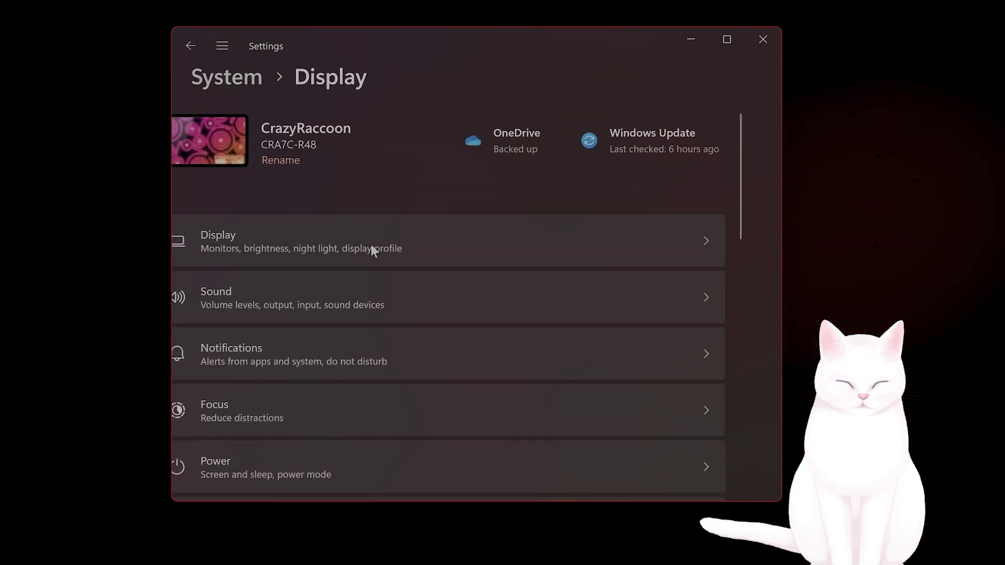
pyautogui.scroll(-4, 520, 259)
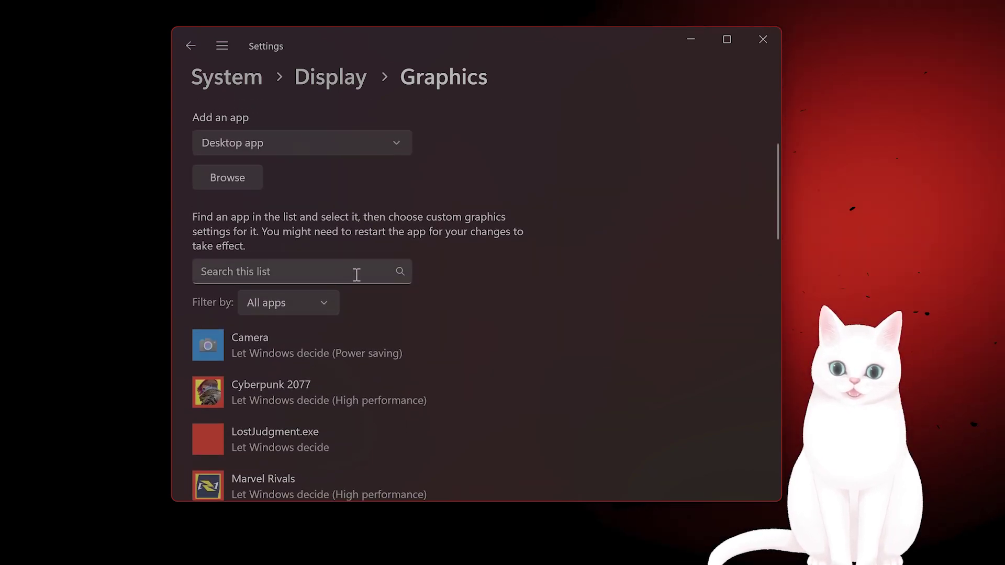
# Find Marvel Rivals with 'marvel' and save its graphics preference as High performance
pyautogui.click(355, 274)
pyautogui.write('marvel')
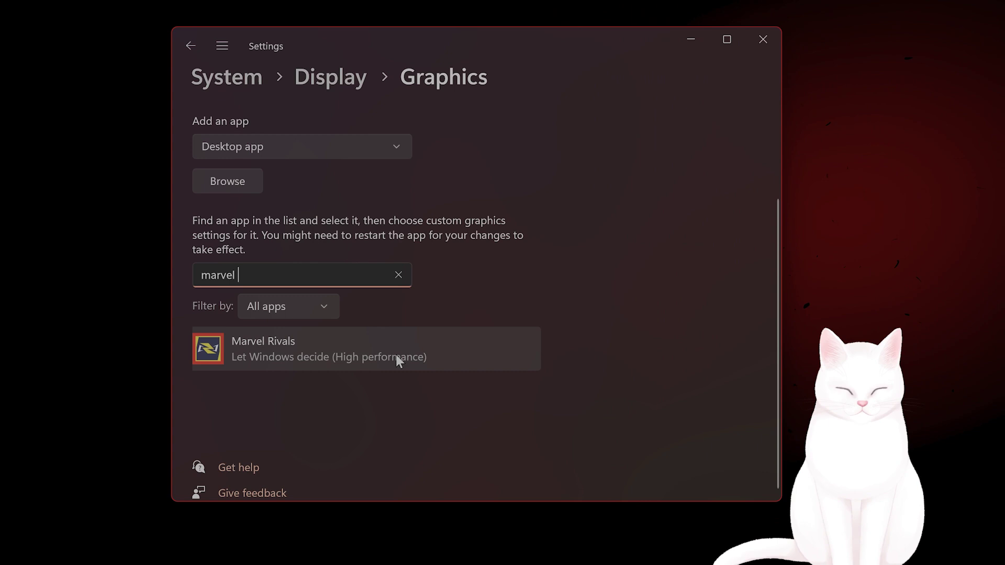
pyautogui.click(396, 354)
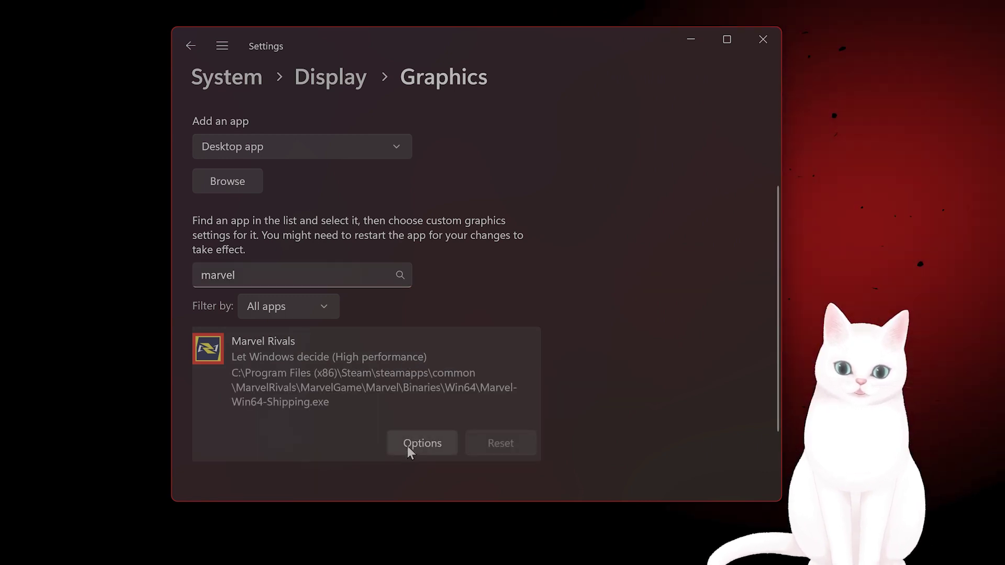
pyautogui.click(419, 444)
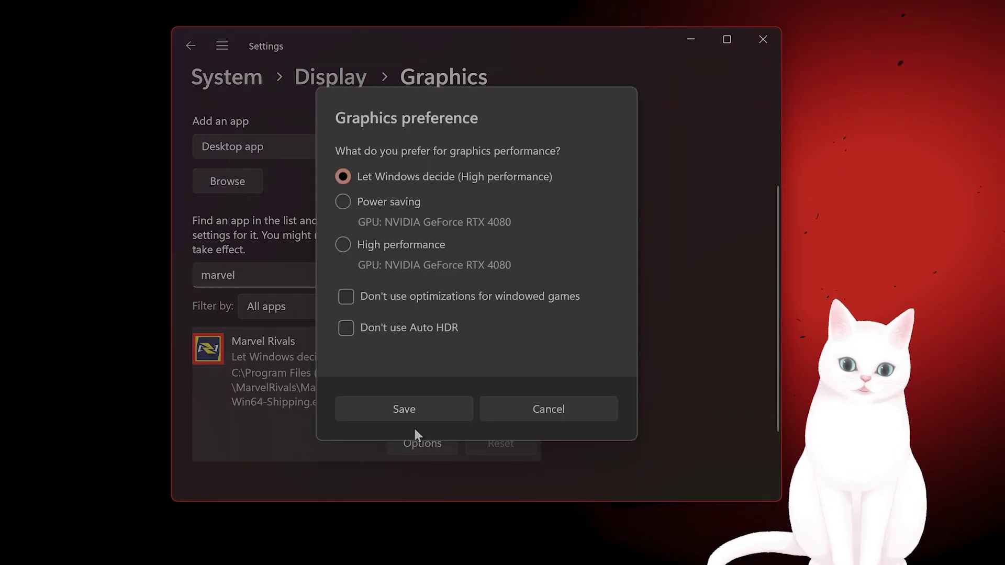
pyautogui.click(428, 244)
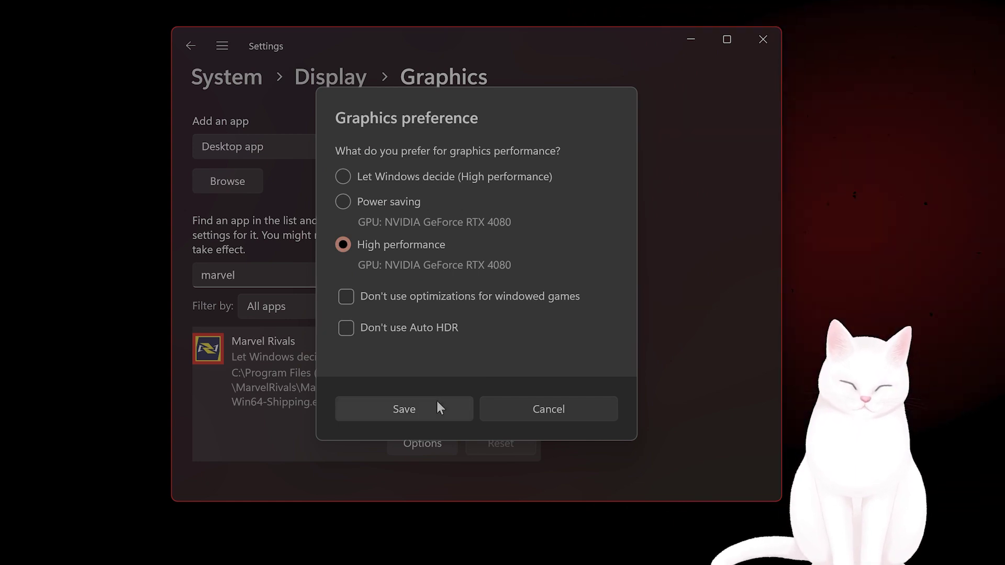
pyautogui.click(438, 407)
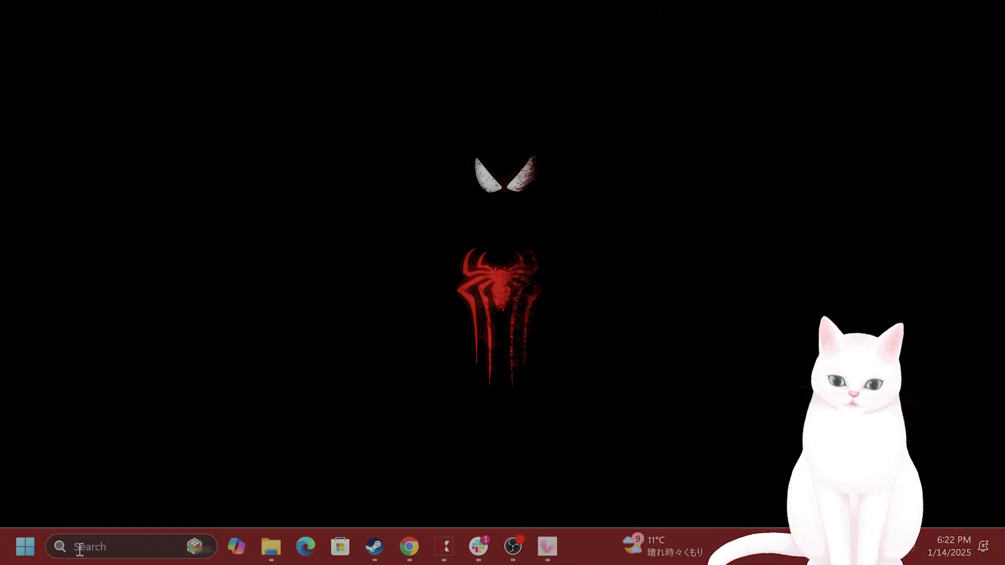
# Reopen Settings via a 'sett' search and view the Game Bar page under Gaming
pyautogui.click(79, 546)
pyautogui.write('sett')
pyautogui.click(176, 129)
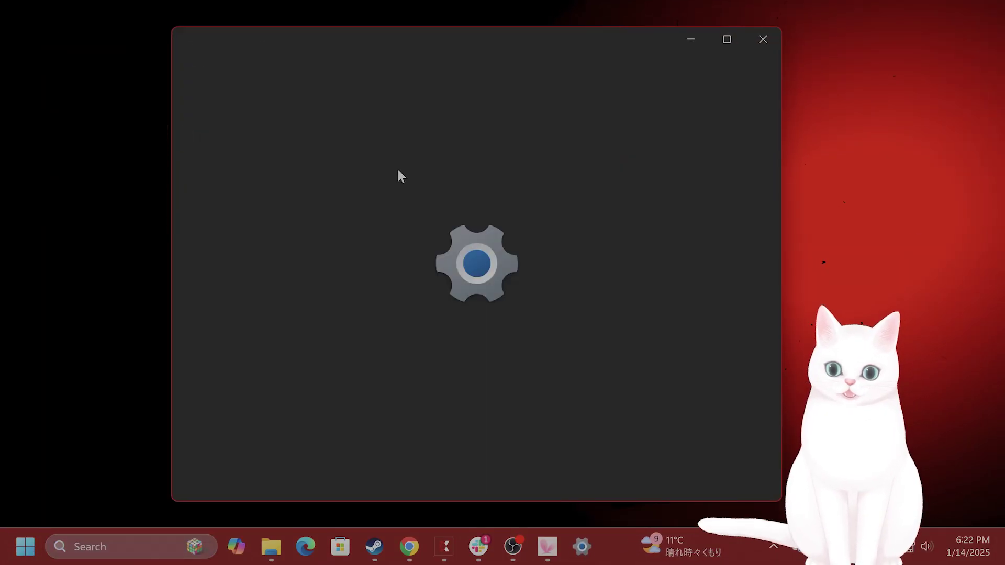
pyautogui.click(222, 46)
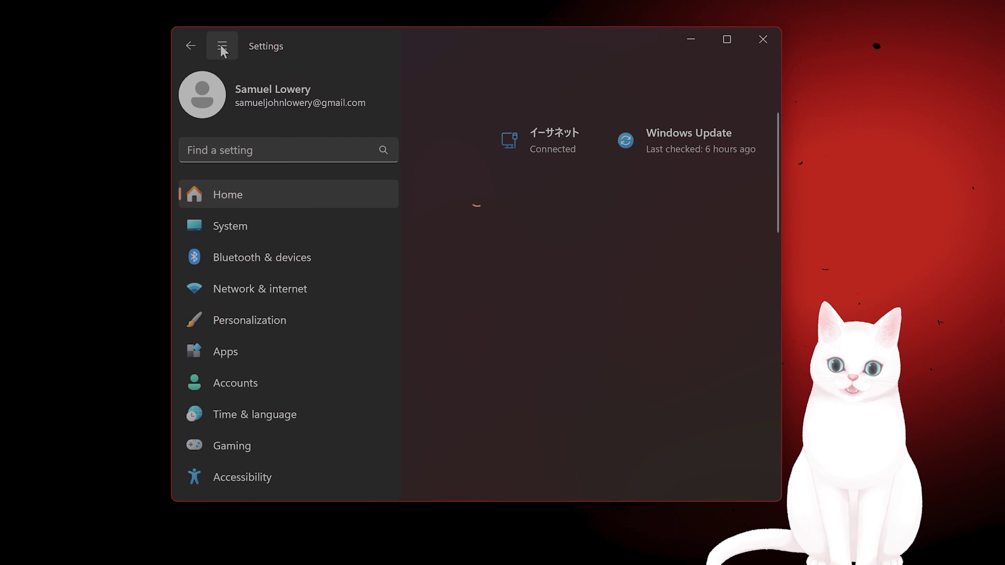
pyautogui.scroll(-2, 309, 356)
pyautogui.click(293, 396)
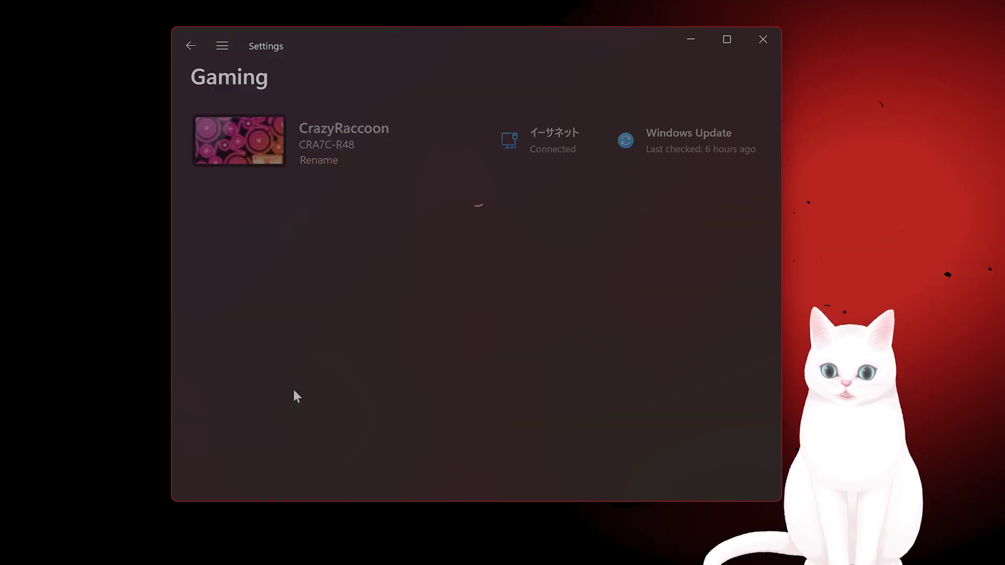
pyautogui.click(440, 139)
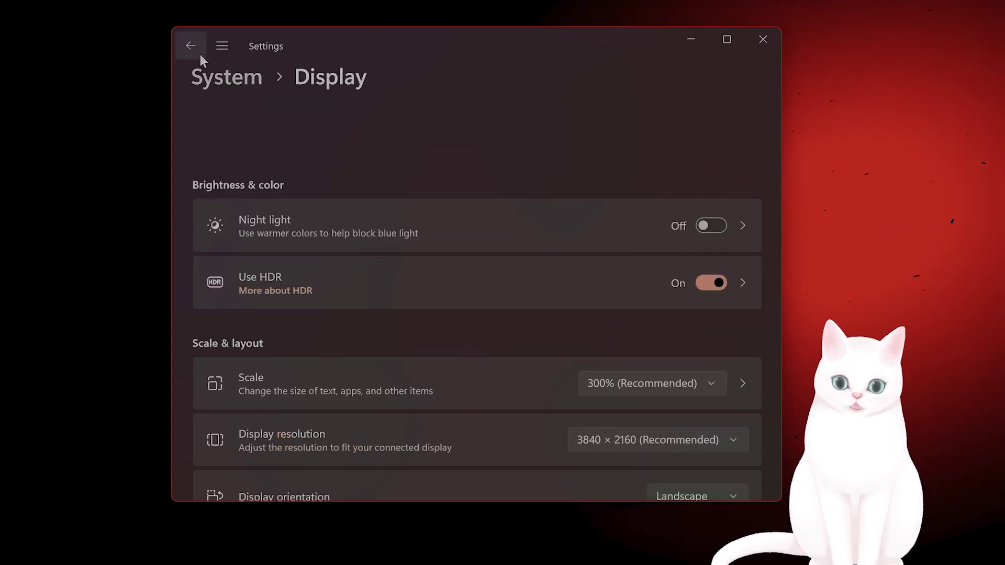
# Confirm Game Mode is switched on, then close Settings
pyautogui.click(200, 54)
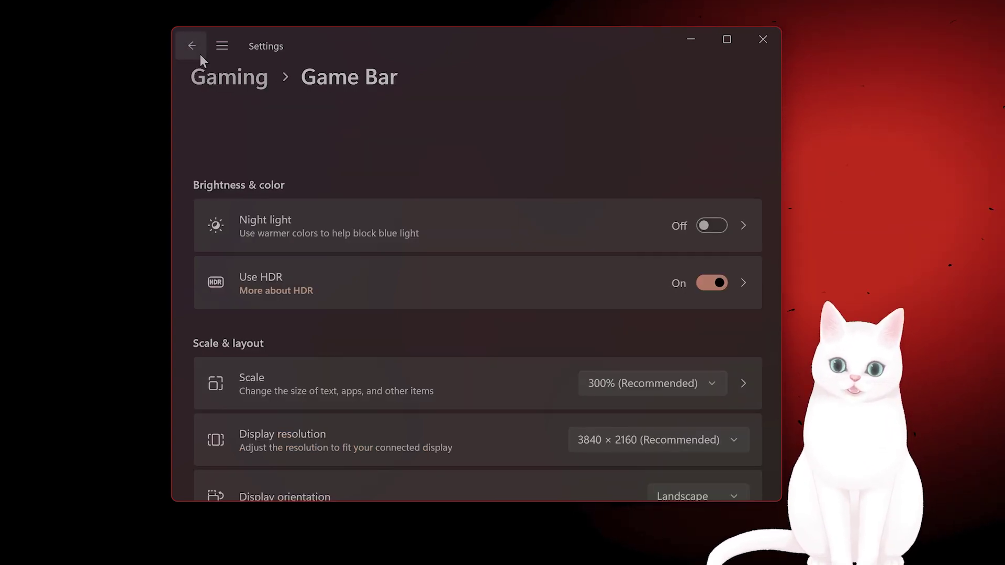
pyautogui.click(226, 53)
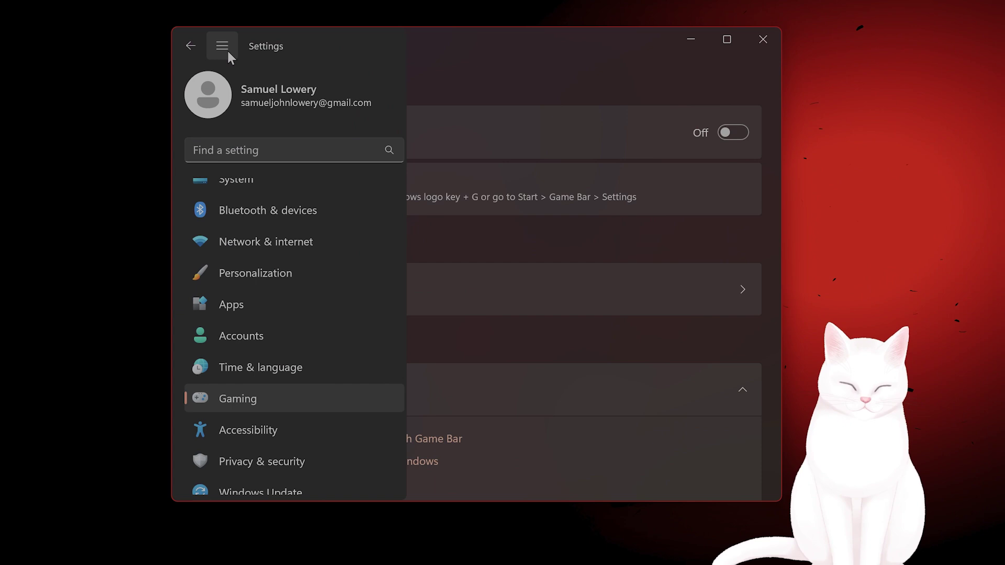
pyautogui.click(332, 398)
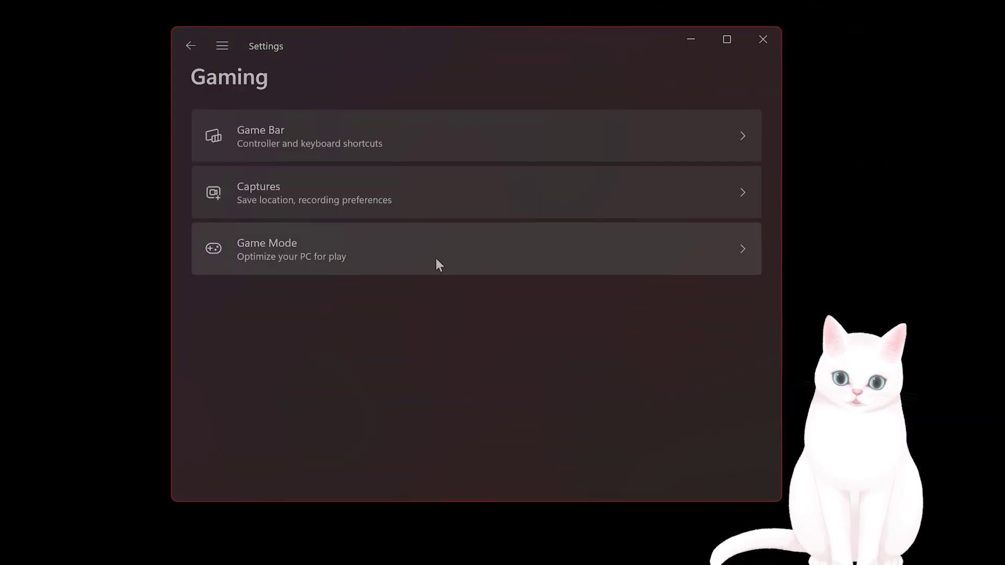
pyautogui.click(438, 257)
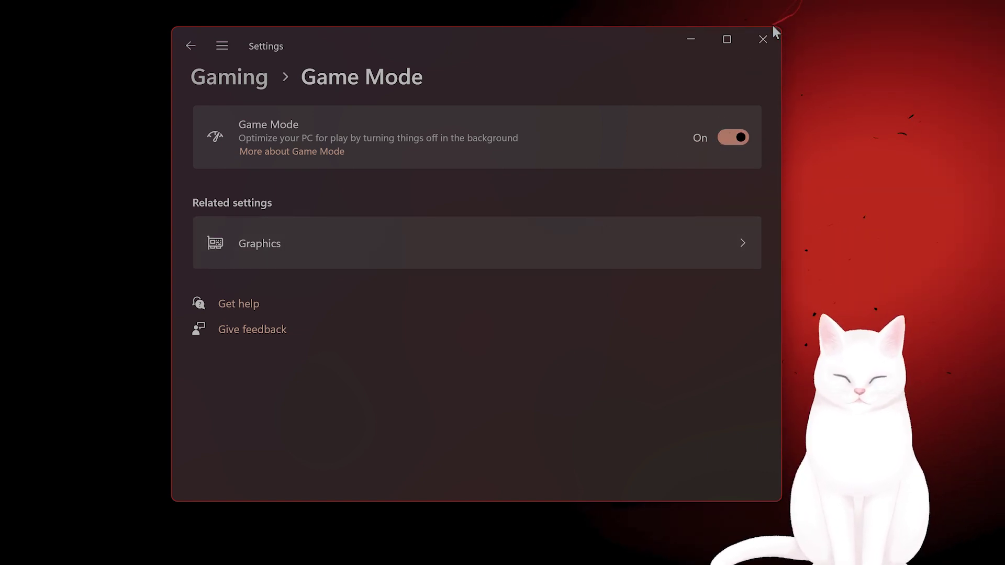
pyautogui.click(764, 38)
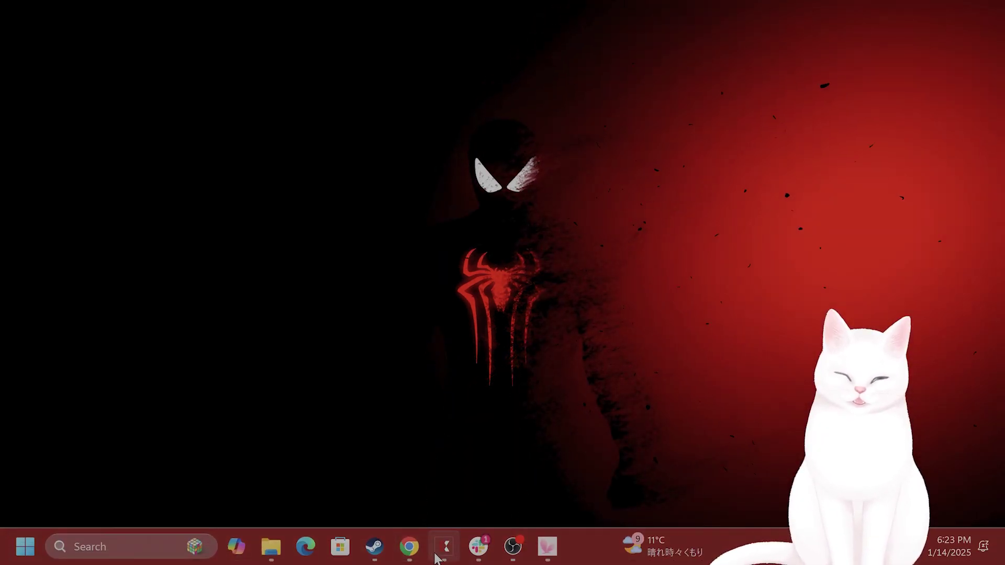
# Bring ExitLag forward and open the Marvel Rivals route page from the library
pyautogui.click(437, 555)
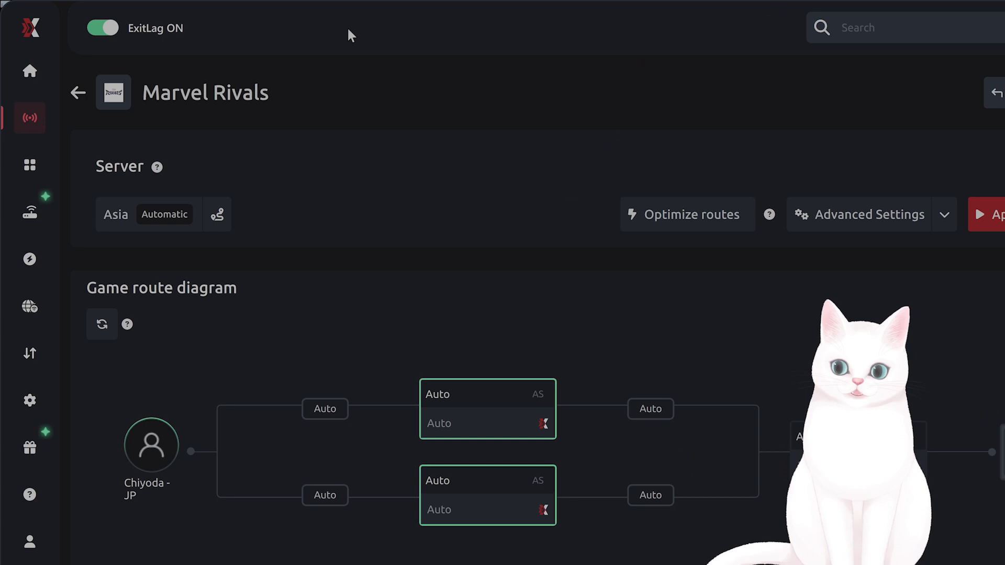
pyautogui.click(25, 74)
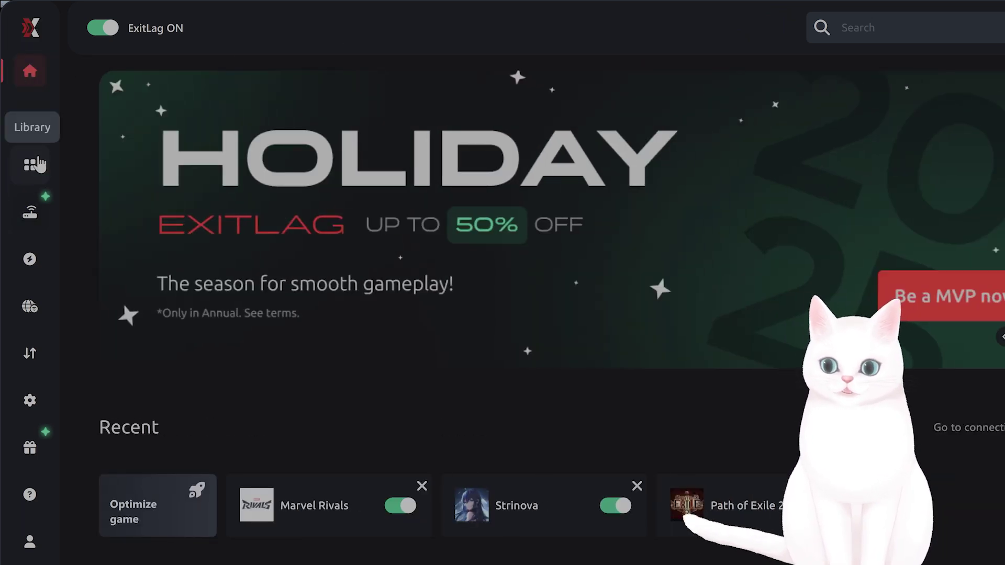
pyautogui.click(31, 163)
pyautogui.click(325, 228)
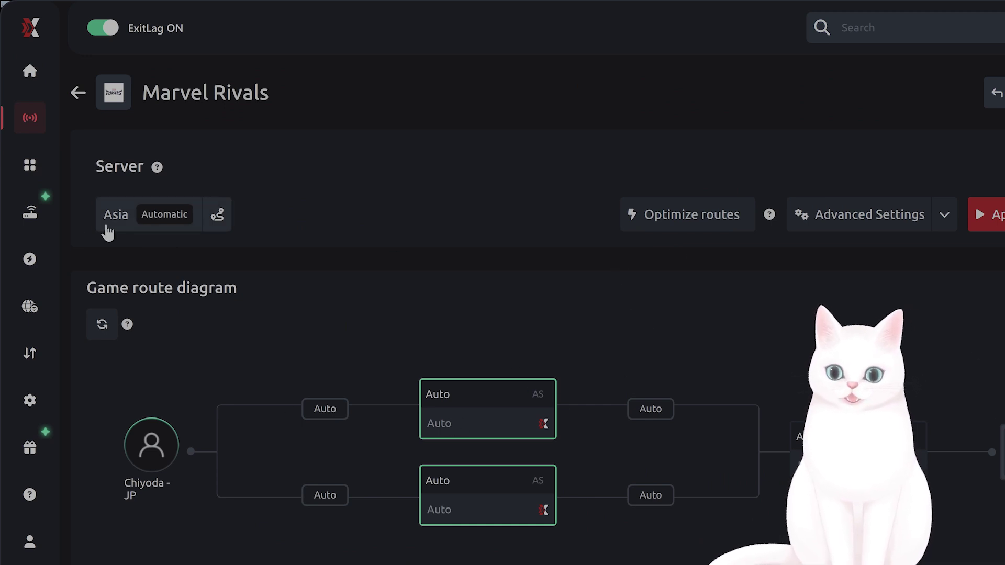
# Review network diagnostics and scroll through the FPS Boost hardware and system tweaks
pyautogui.click(37, 219)
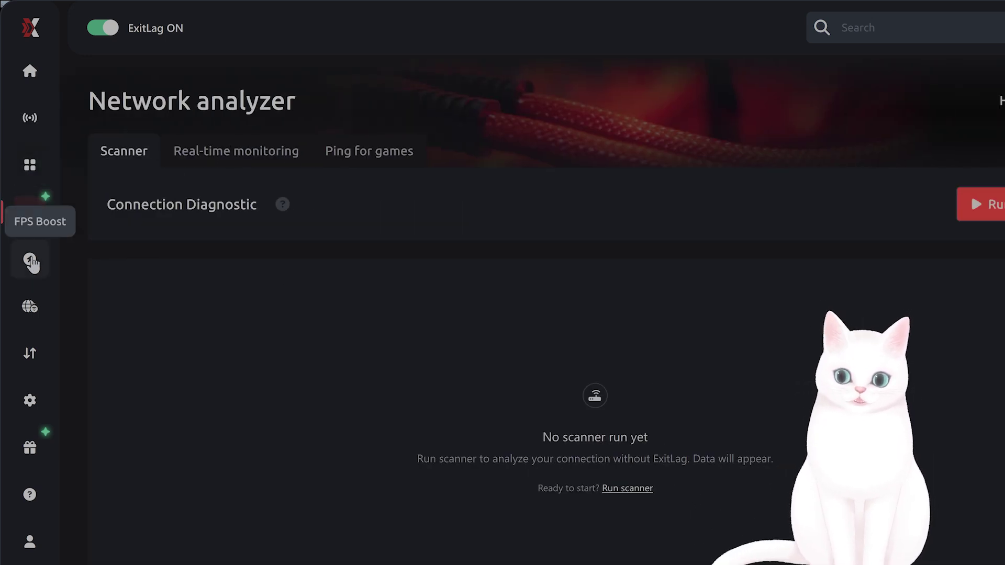
pyautogui.click(30, 260)
pyautogui.scroll(-5, 356, 308)
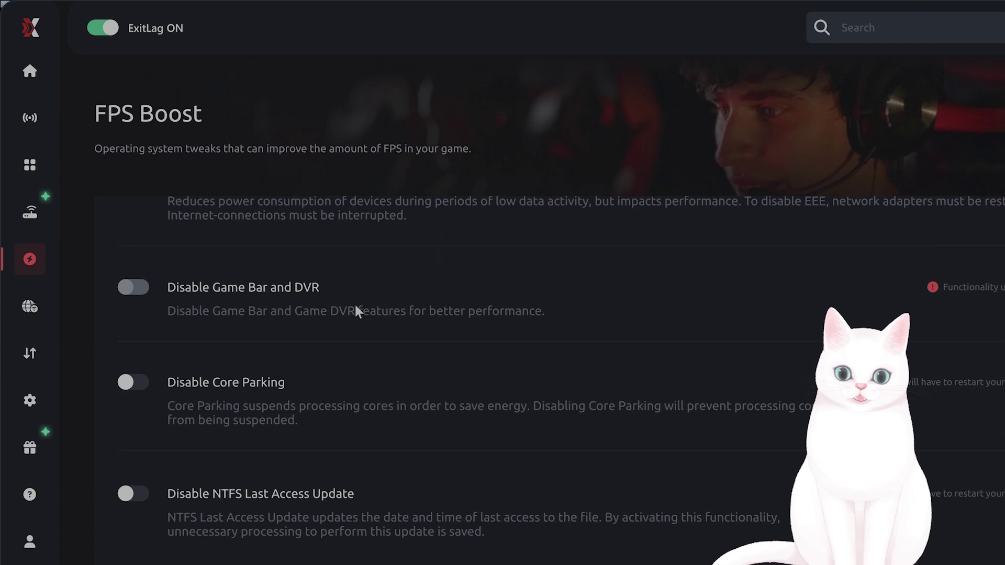
pyautogui.scroll(6, 355, 310)
pyautogui.scroll(-1, 448, 321)
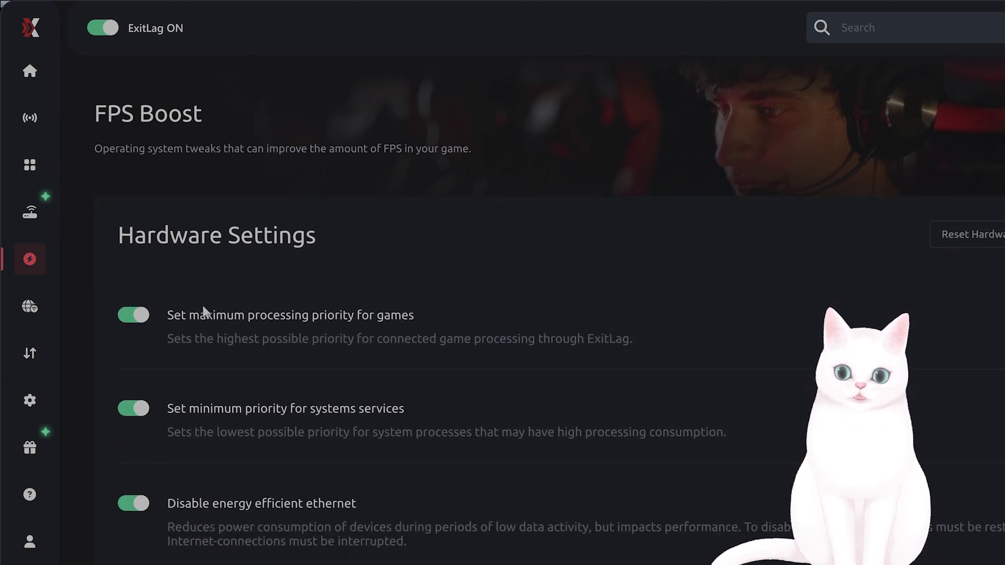
pyautogui.scroll(-10, 214, 298)
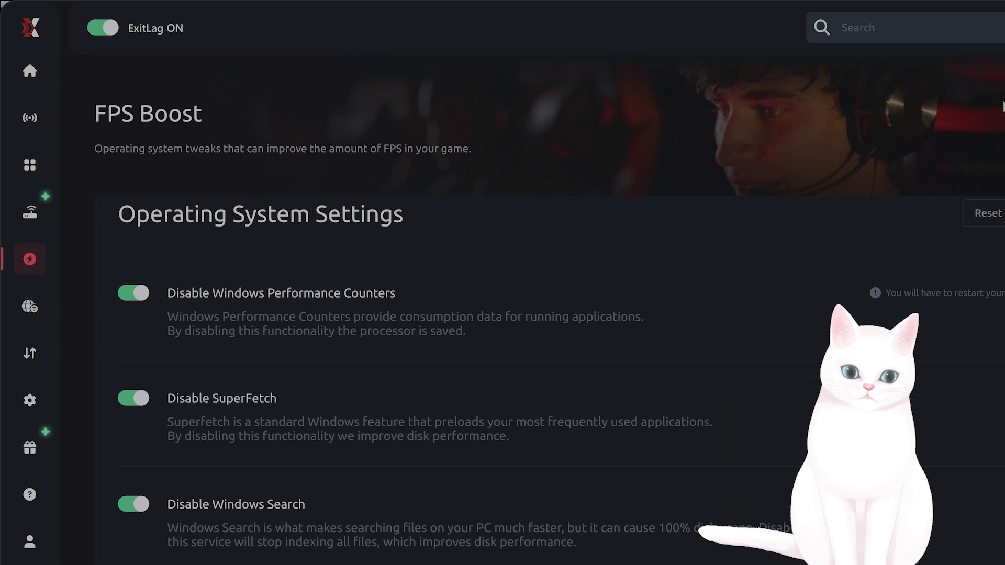
# Run and confirm ExitLag route optimization for Marvel Rivals from the game library
pyautogui.click(30, 165)
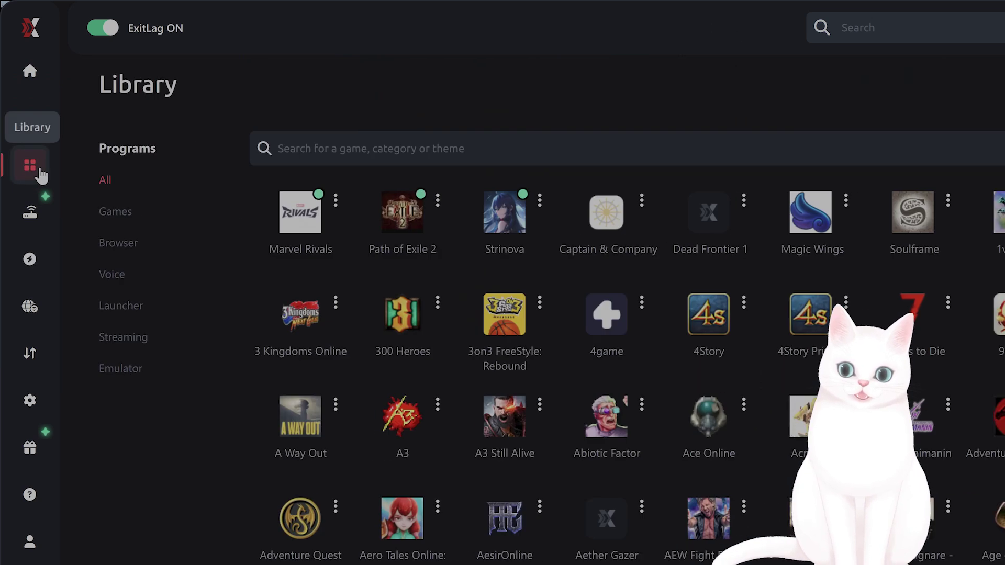
pyautogui.click(308, 222)
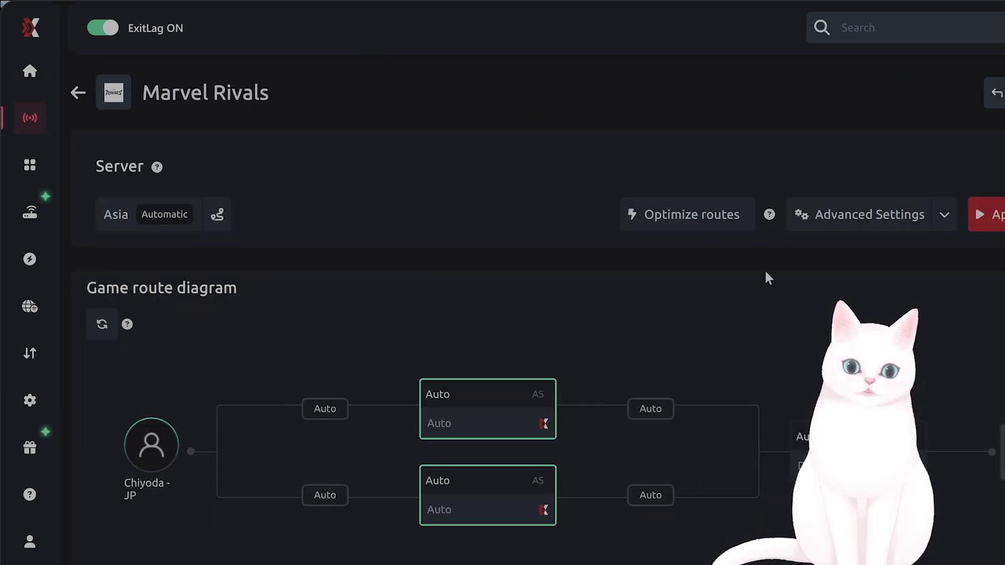
pyautogui.click(670, 222)
pyautogui.click(640, 364)
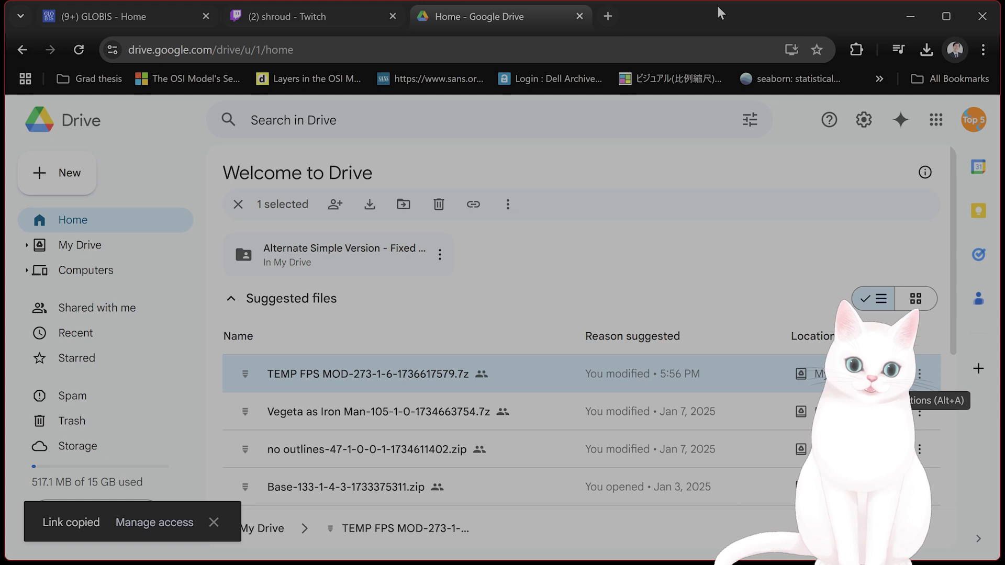
# Load the copied Google Drive mod file link in the browser
pyautogui.click(908, 15)
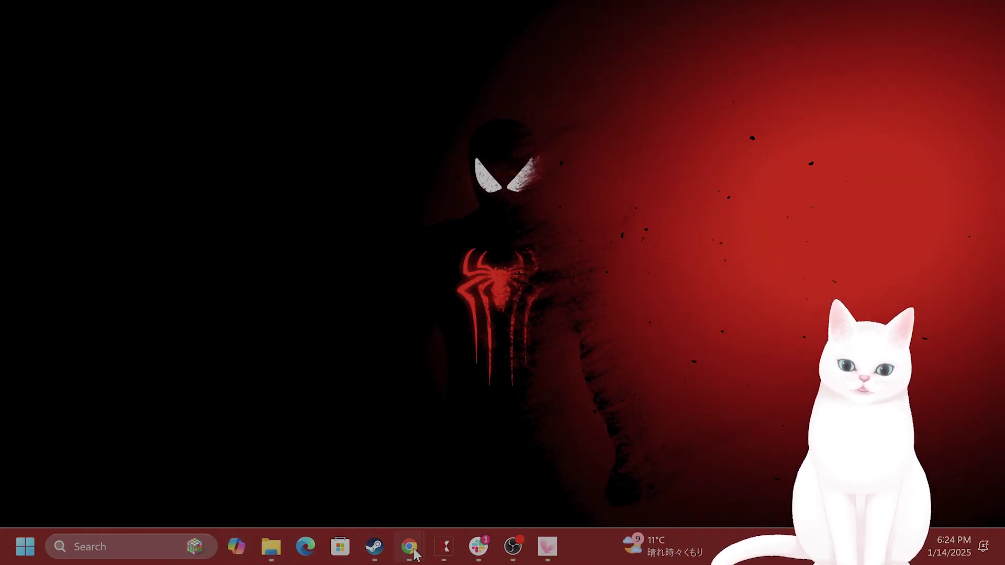
pyautogui.moveTo(410, 550)
pyautogui.click(678, 460)
pyautogui.click(616, 42)
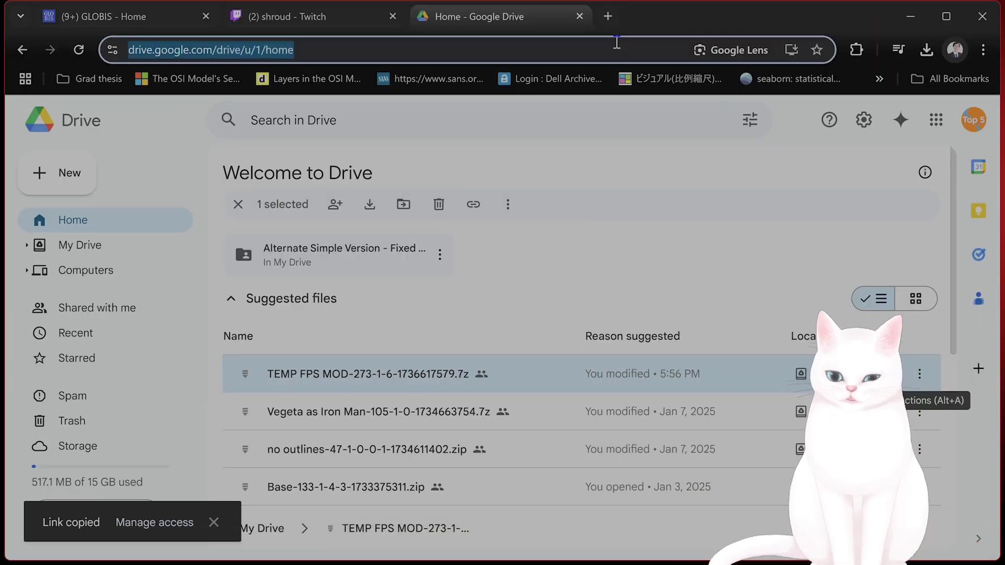
pyautogui.press('Return')
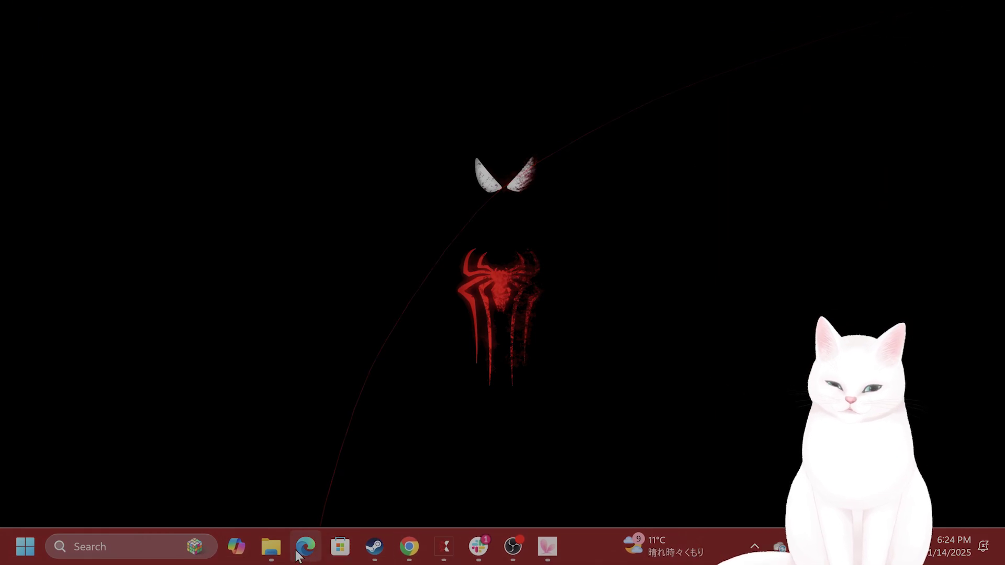
# Open the downloaded TEMP FPS MOD .7z archive from the Downloads folder
pyautogui.click(271, 546)
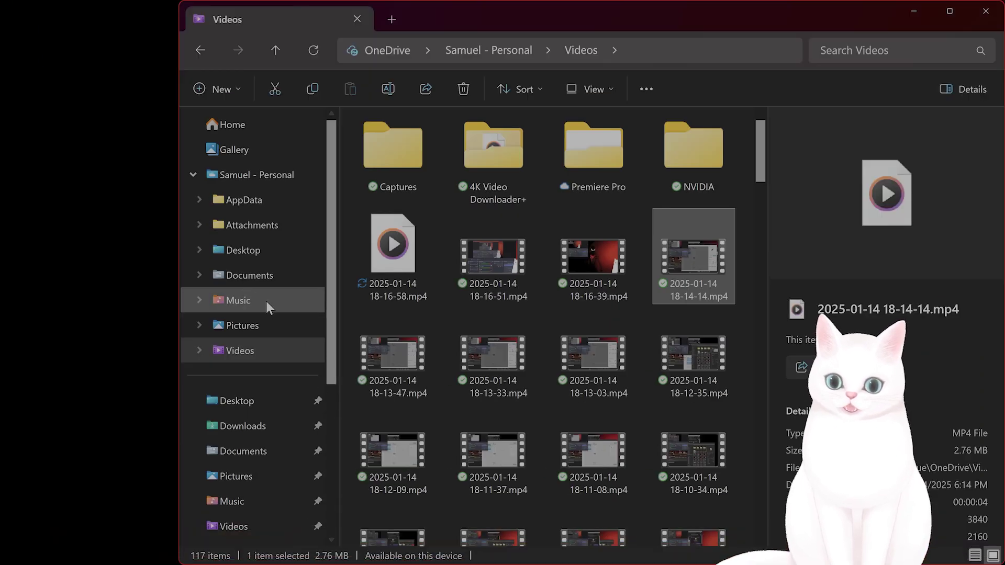
pyautogui.click(262, 427)
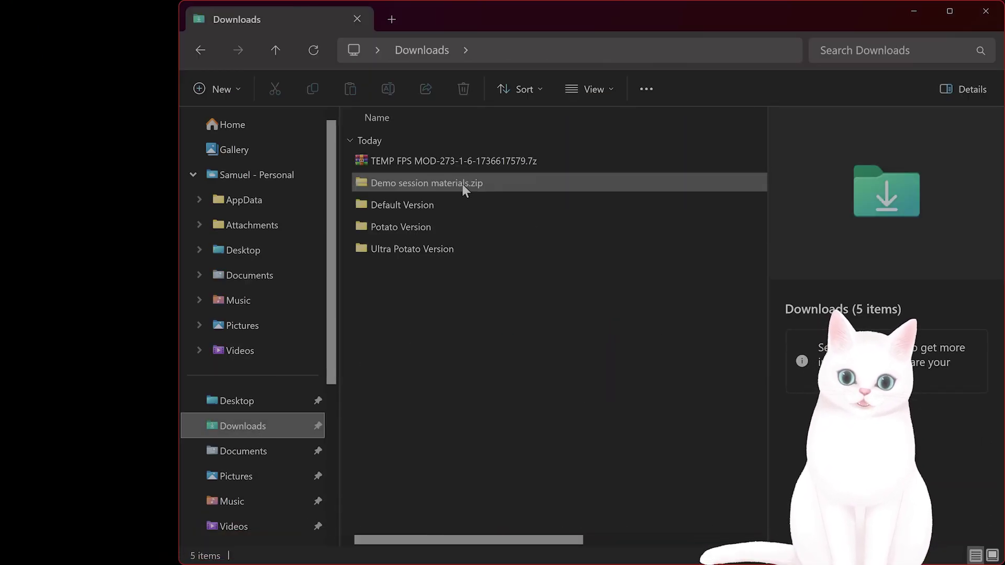
pyautogui.doubleClick(483, 158)
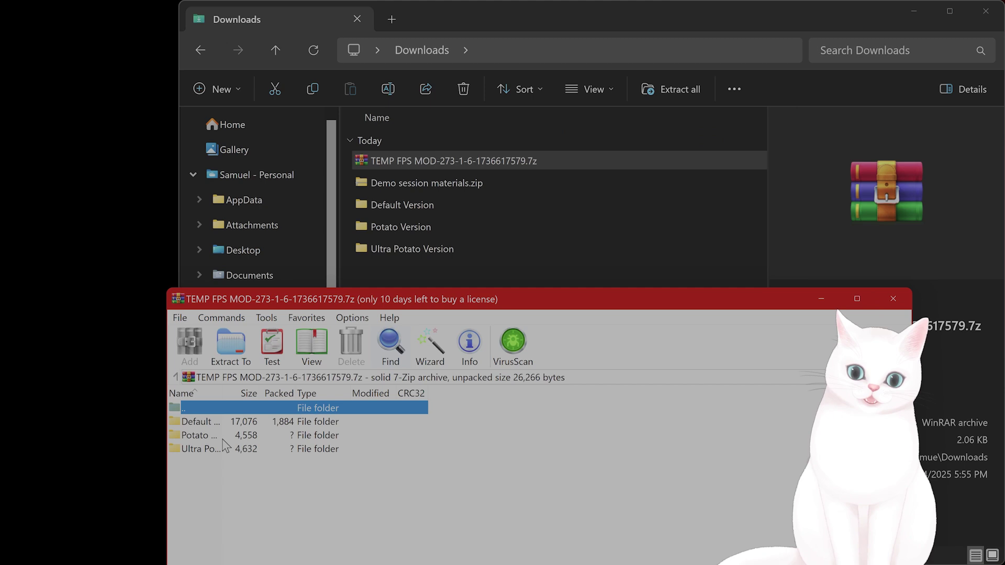
# Close the archive and look over the Default, Potato and Ultra Potato Version folders
pyautogui.click(186, 423)
pyautogui.click(893, 299)
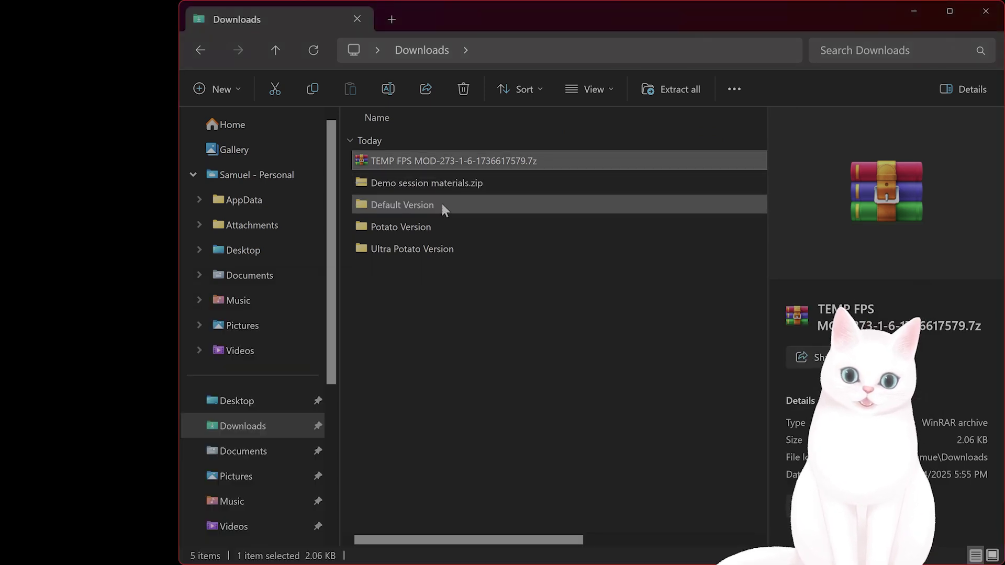
pyautogui.click(432, 224)
pyautogui.click(429, 249)
pyautogui.click(428, 229)
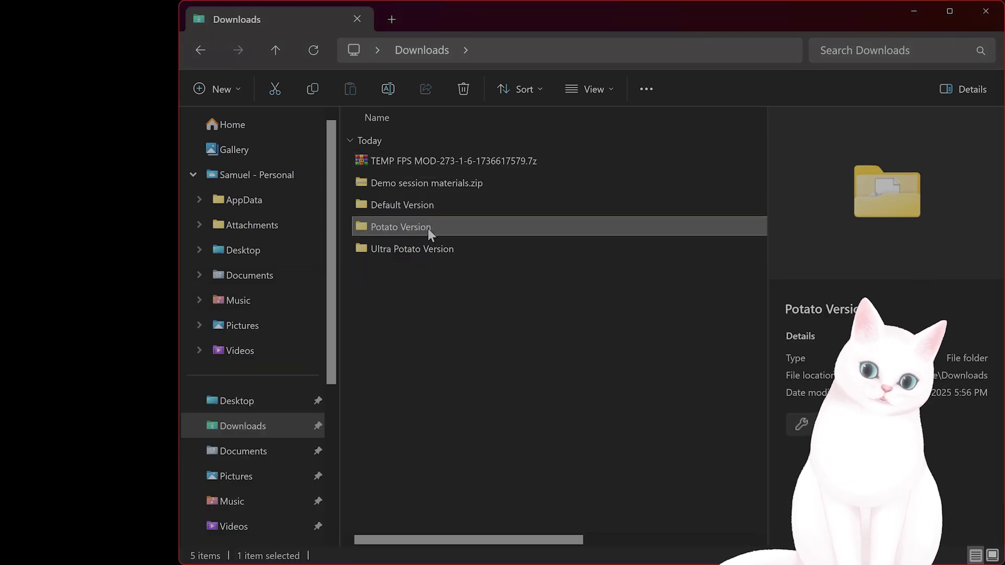
pyautogui.click(430, 206)
pyautogui.click(423, 229)
pyautogui.click(421, 250)
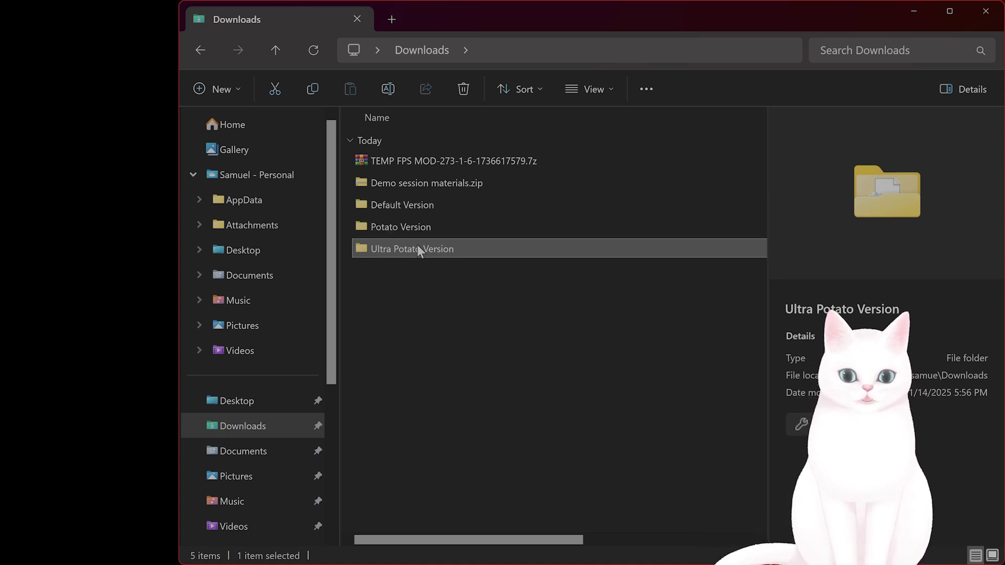
# Check inside Default Version, find it empty, and return to Downloads
pyautogui.doubleClick(412, 207)
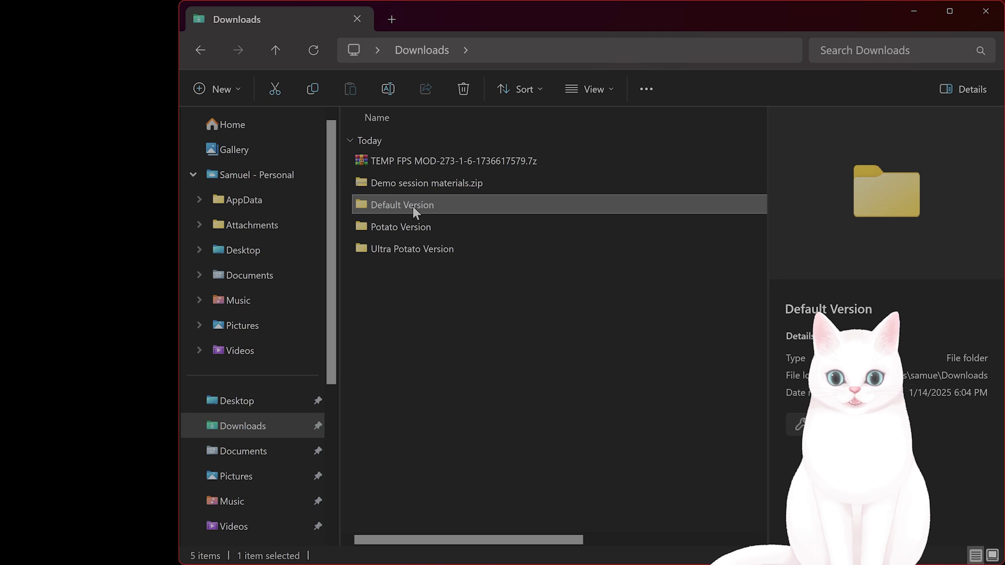
pyautogui.click(202, 50)
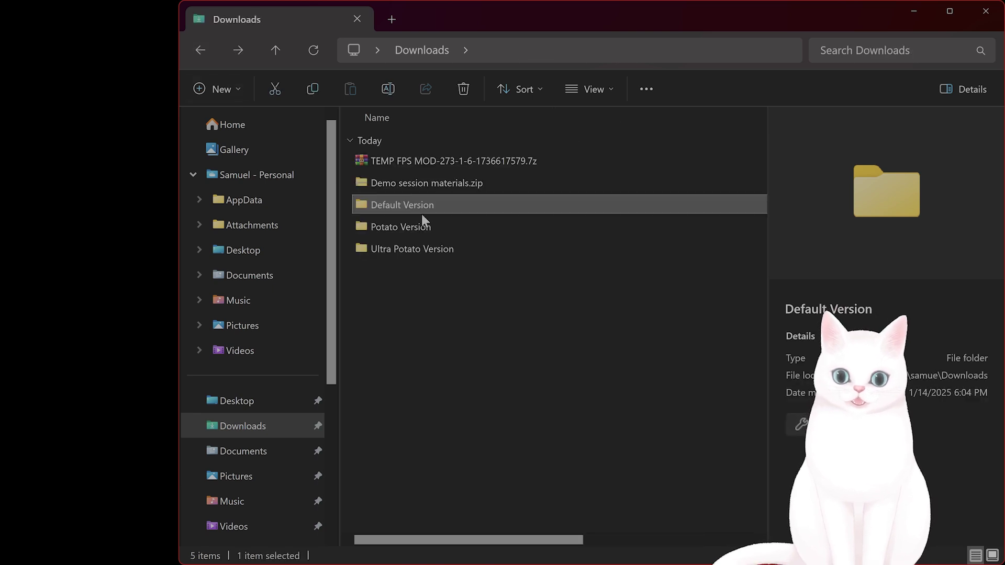
pyautogui.click(418, 228)
pyautogui.click(423, 206)
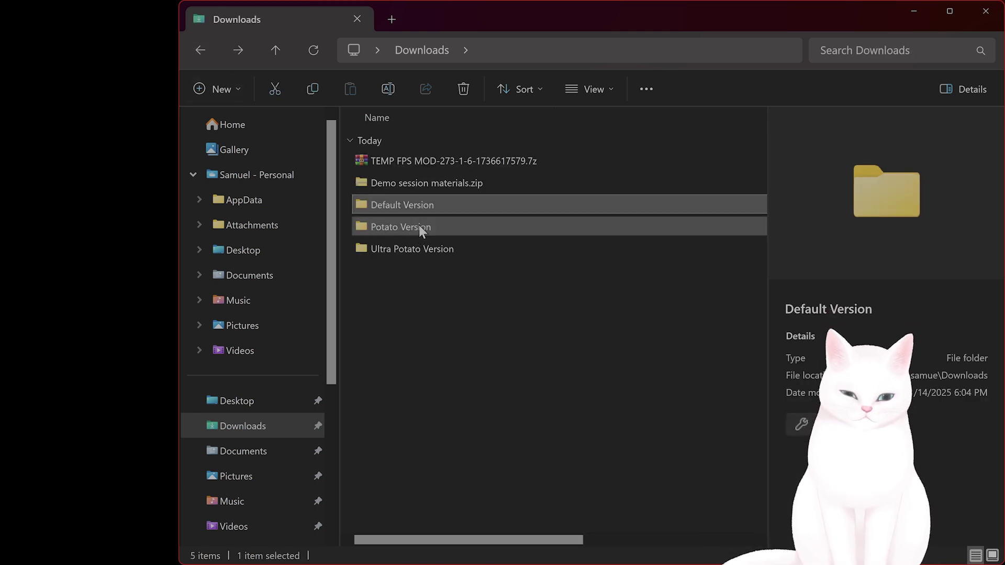
# Look inside Potato Version and locate its Scalability.ini file
pyautogui.doubleClick(417, 226)
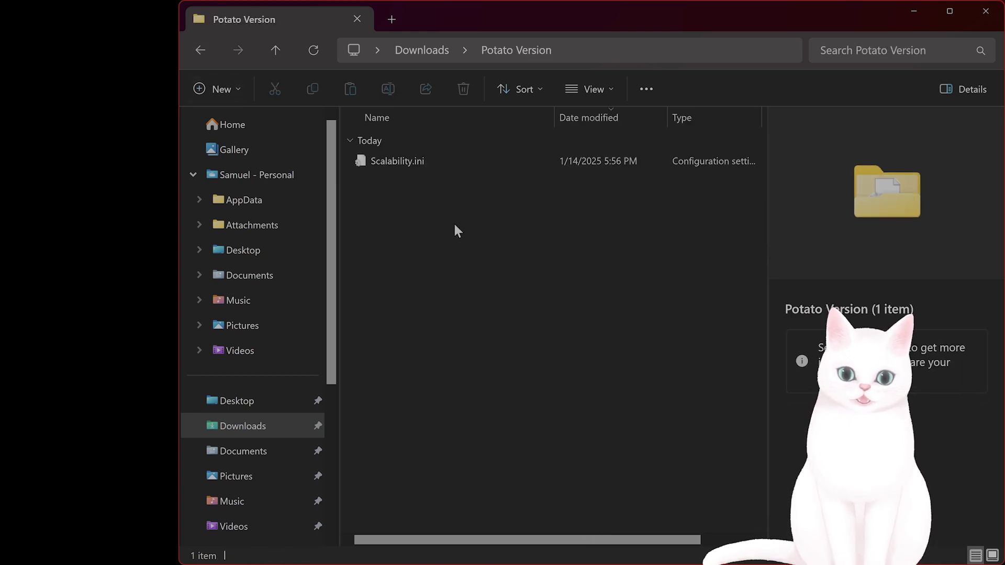
pyautogui.click(403, 161)
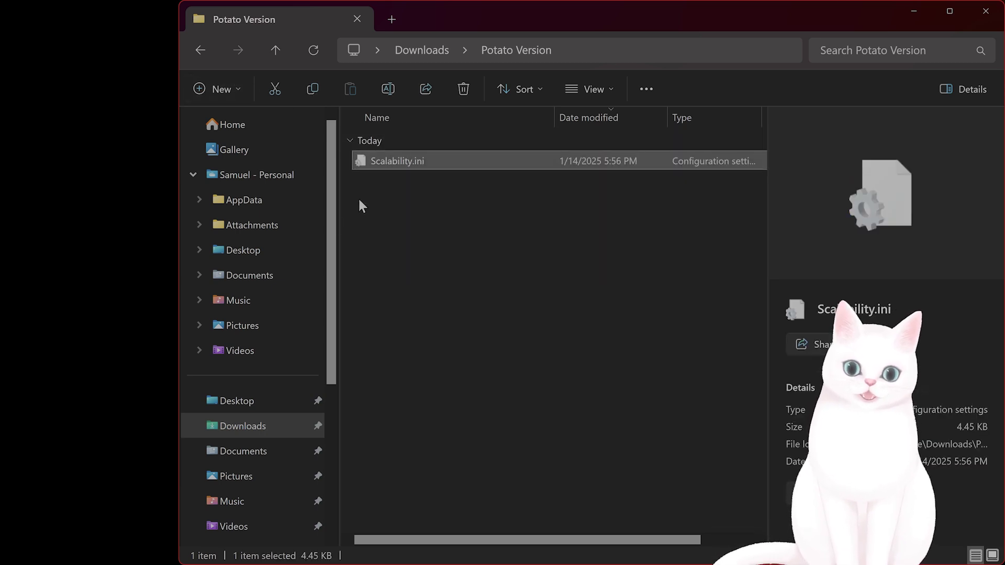
pyautogui.scroll(-3, 306, 370)
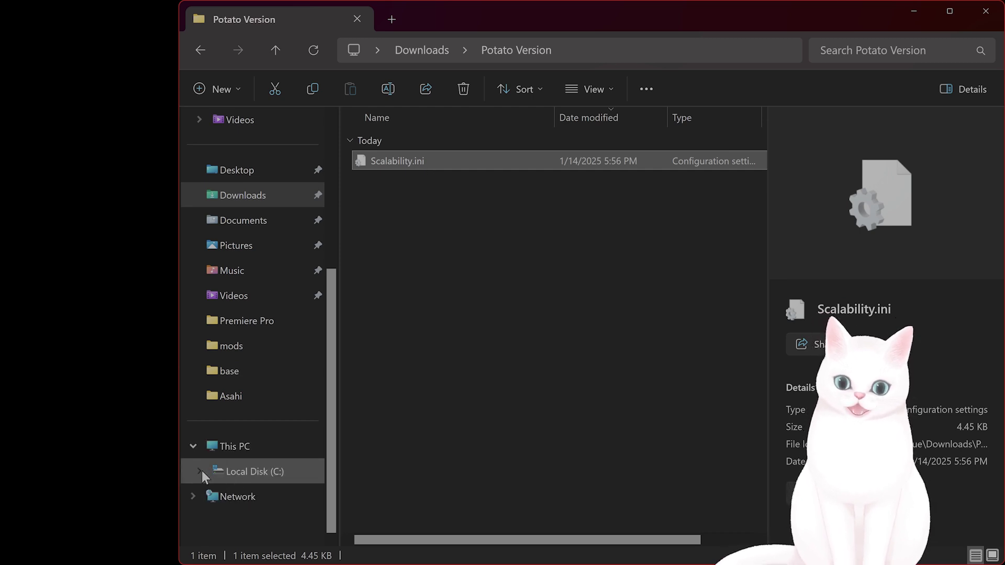
# Go to Local Disk (C:) > Users > your profile folder and select AppData
pyautogui.click(230, 474)
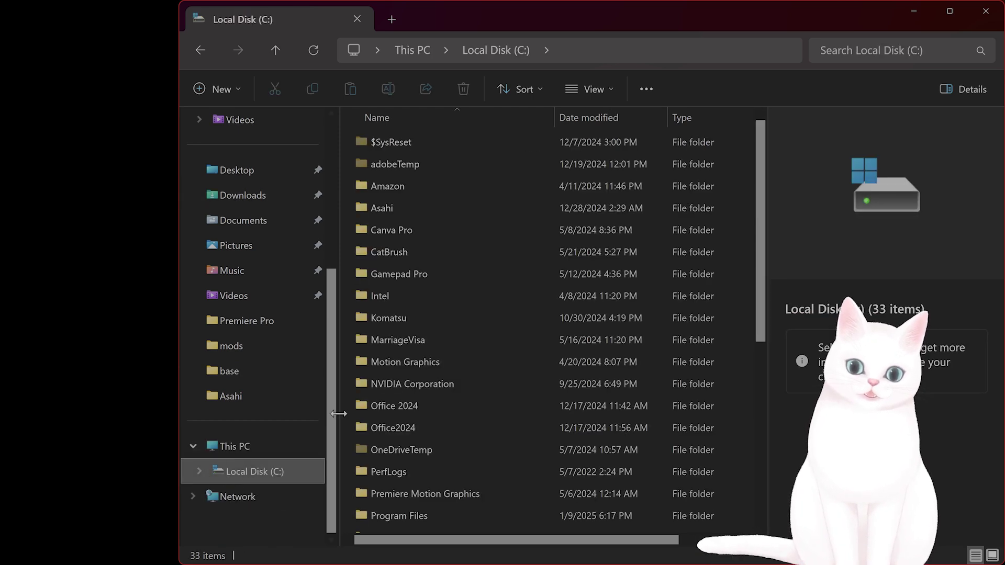
pyautogui.scroll(-5, 516, 284)
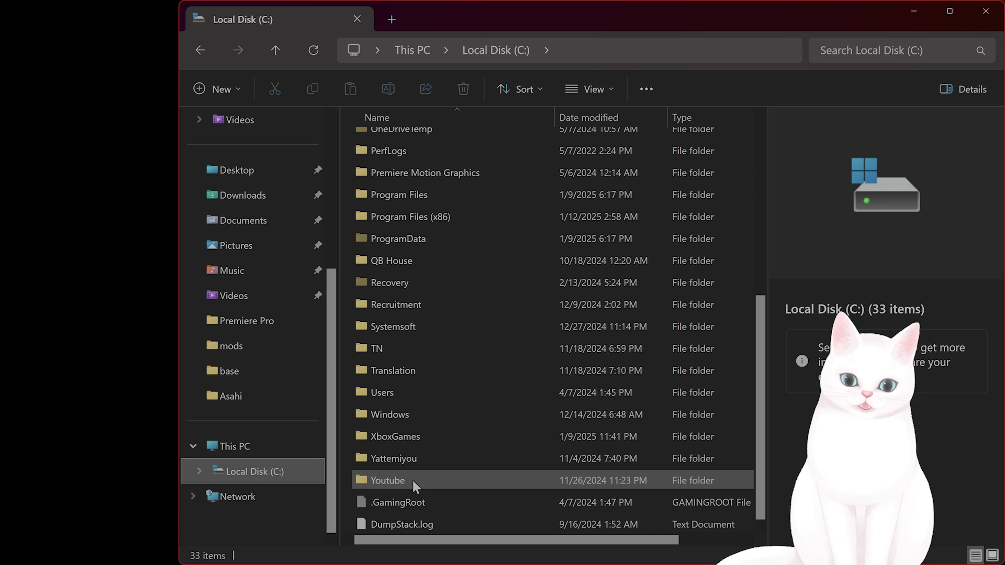
pyautogui.doubleClick(413, 387)
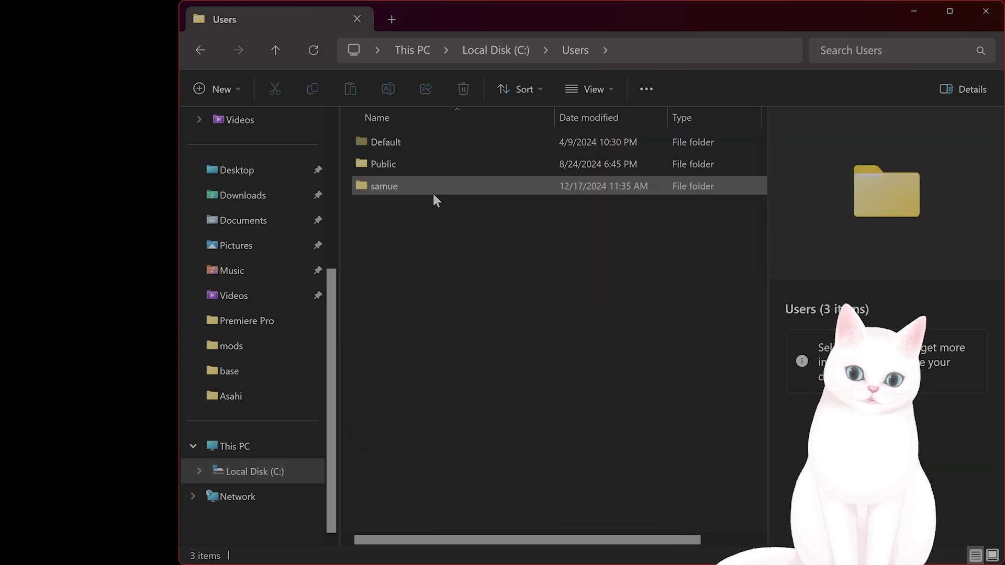
pyautogui.click(381, 186)
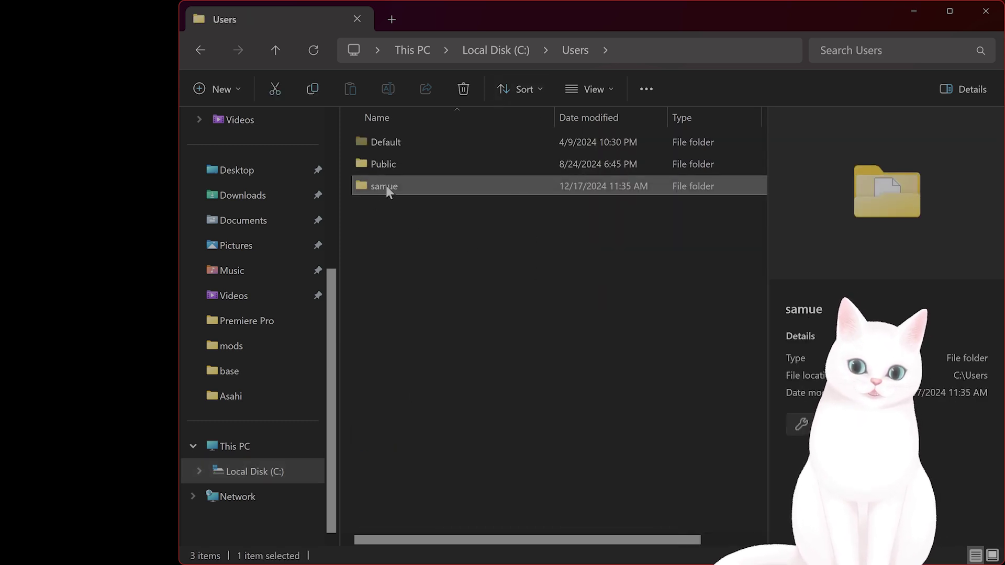
pyautogui.doubleClick(385, 186)
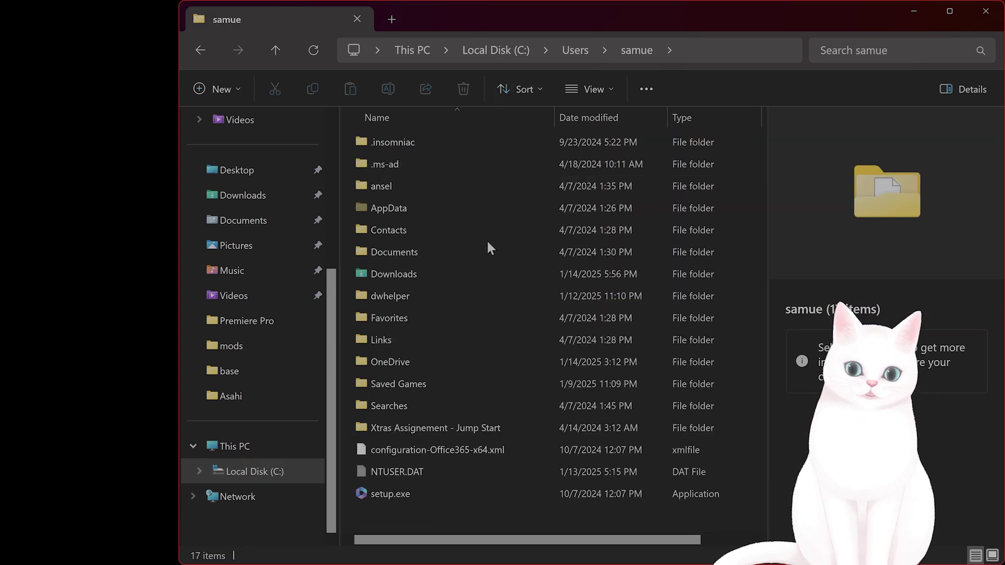
pyautogui.click(416, 206)
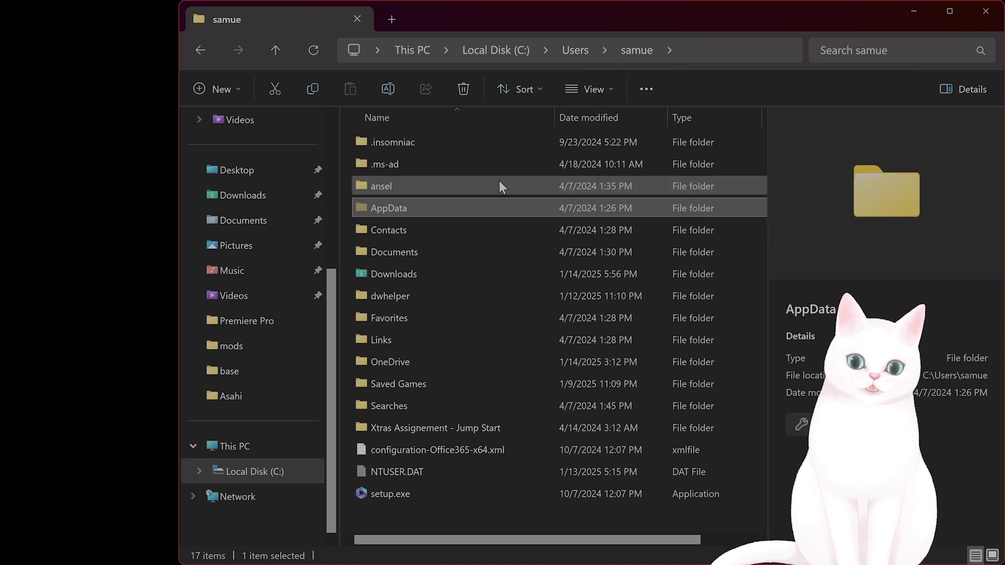
# Turn on hidden items in the view options and open AppData
pyautogui.click(613, 89)
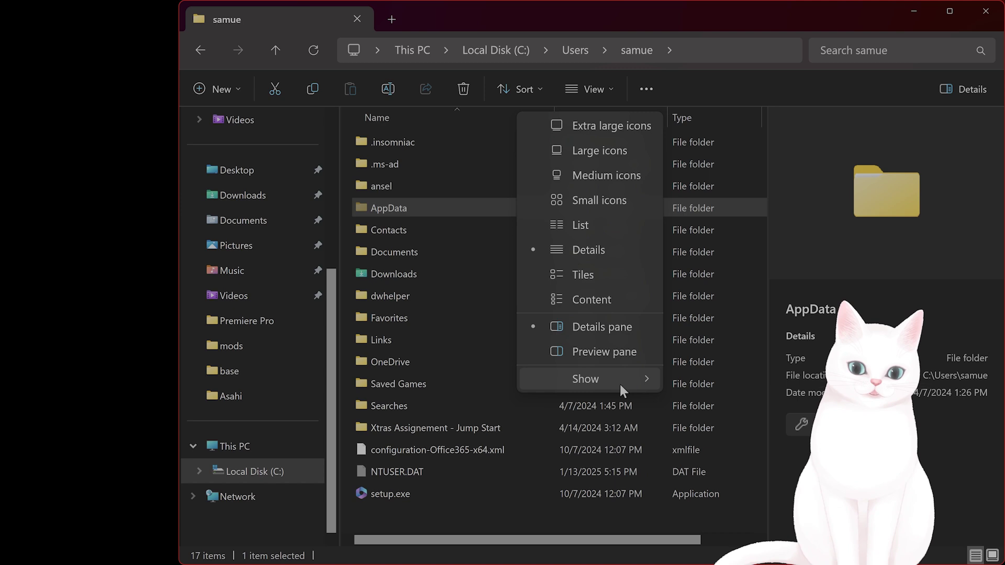
pyautogui.moveTo(620, 382)
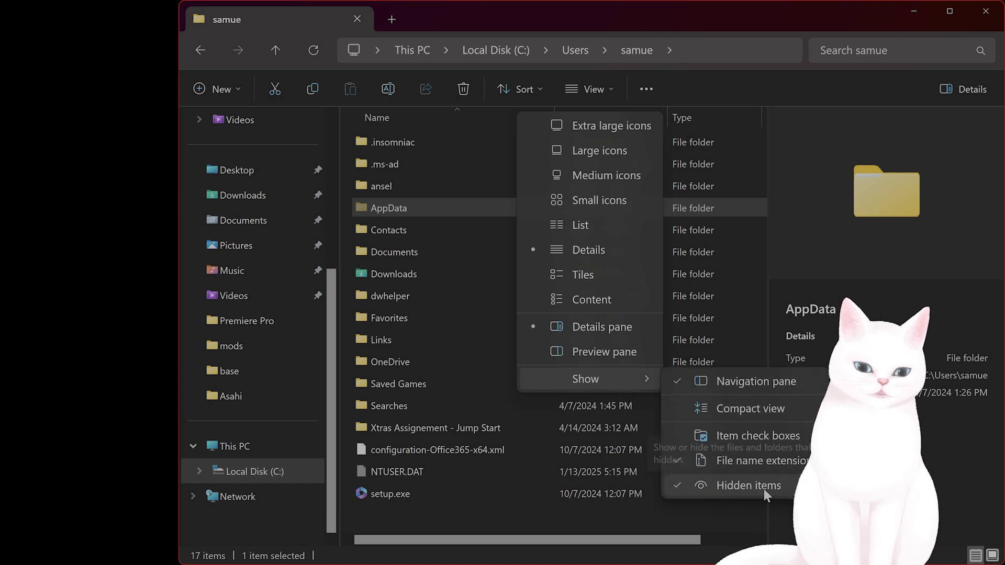
pyautogui.click(410, 209)
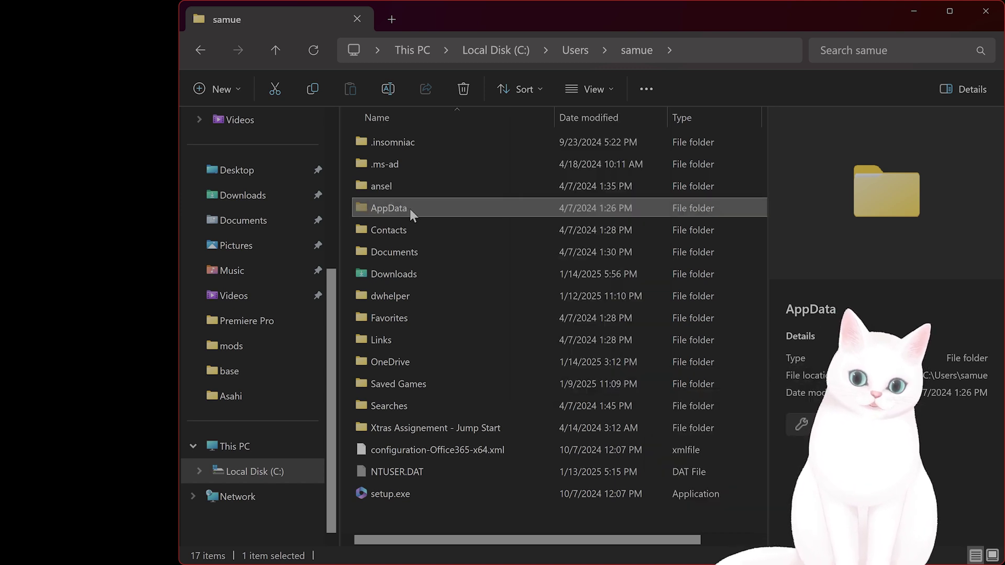
pyautogui.doubleClick(406, 208)
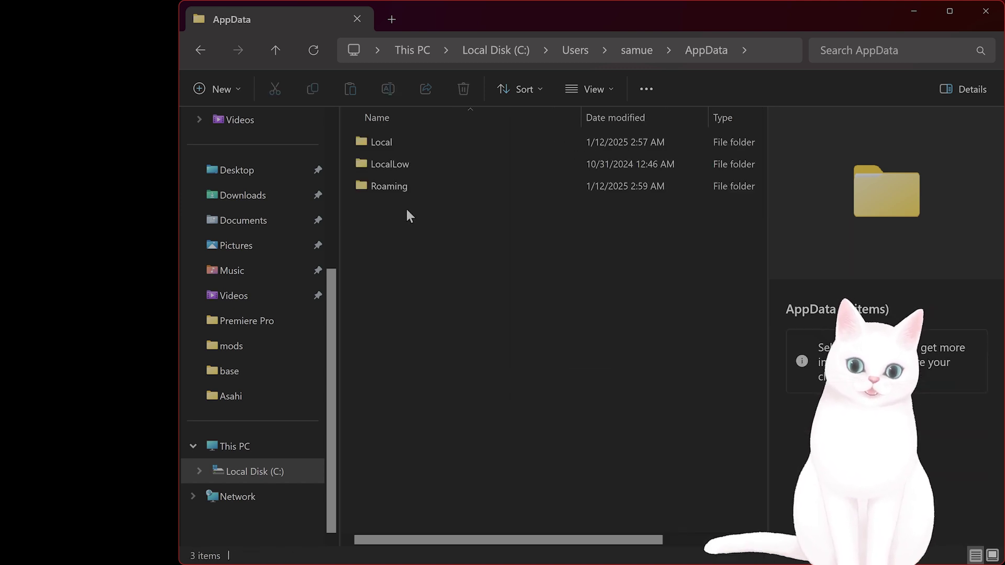
# Navigate through Local > Marvel > Saved > Config > Windows
pyautogui.doubleClick(393, 140)
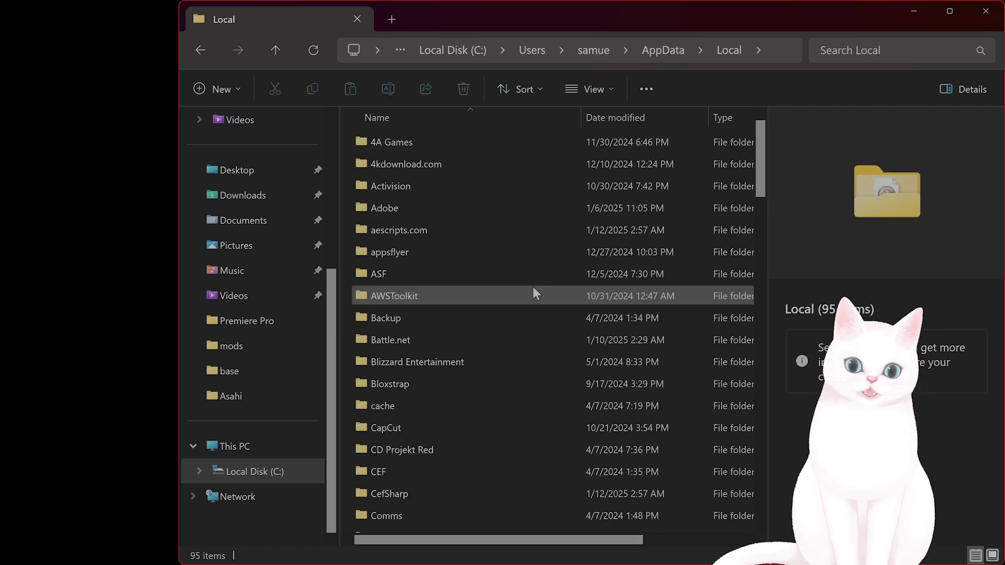
pyautogui.scroll(-8, 528, 283)
pyautogui.scroll(-10, 523, 283)
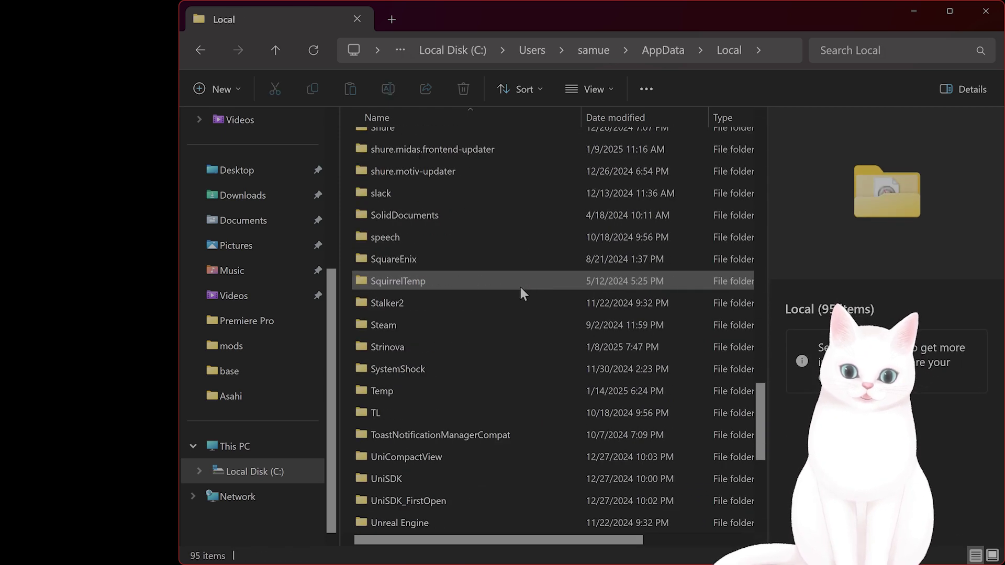
pyautogui.scroll(-5, 520, 293)
pyautogui.scroll(14, 518, 314)
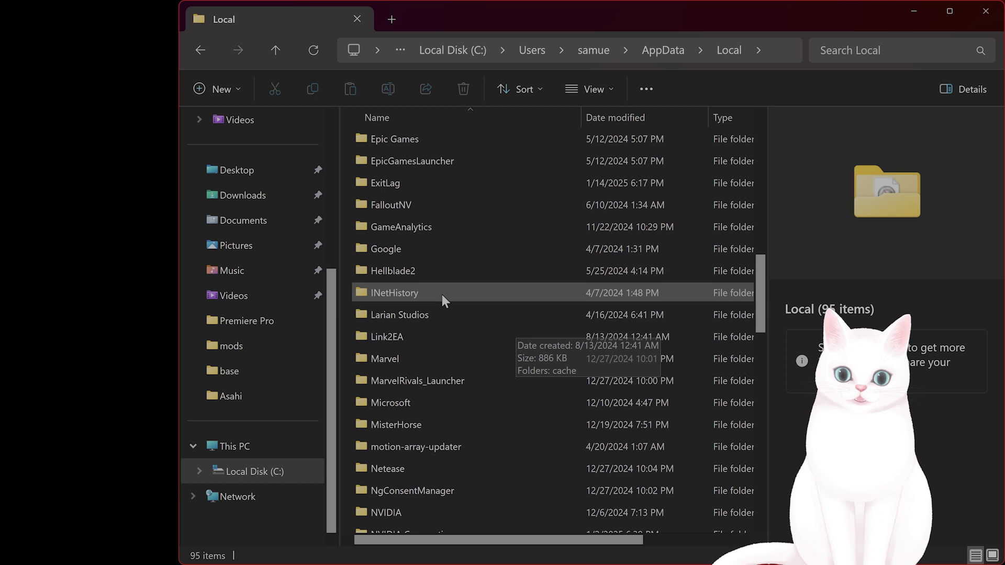
pyautogui.scroll(-1, 419, 314)
pyautogui.doubleClick(414, 305)
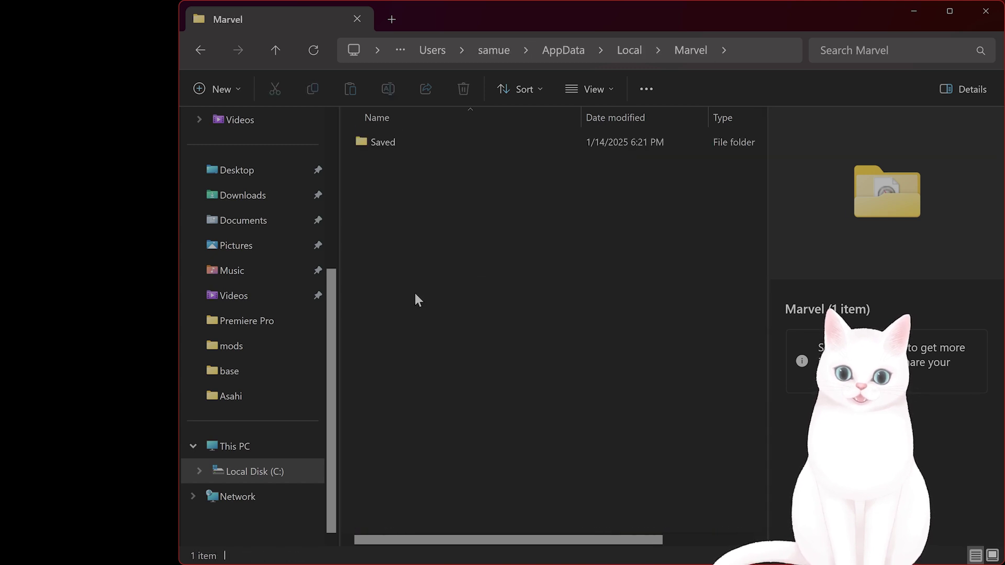
pyautogui.doubleClick(379, 142)
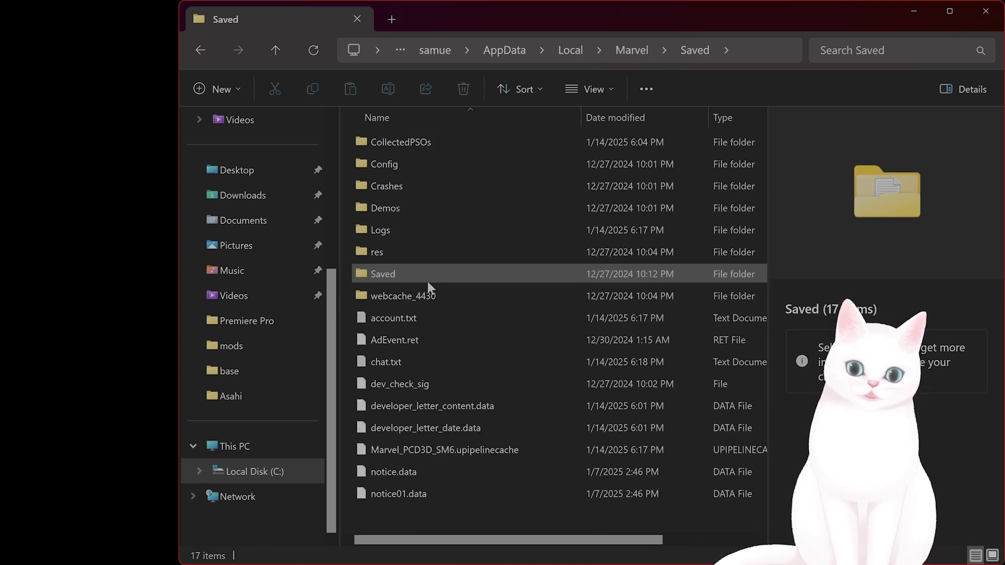
pyautogui.doubleClick(405, 163)
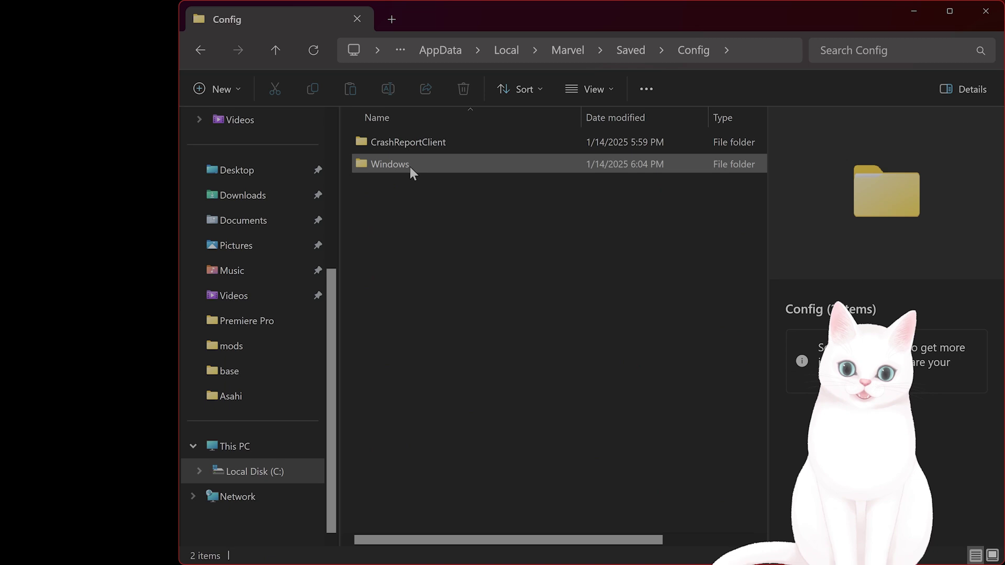
pyautogui.doubleClick(413, 168)
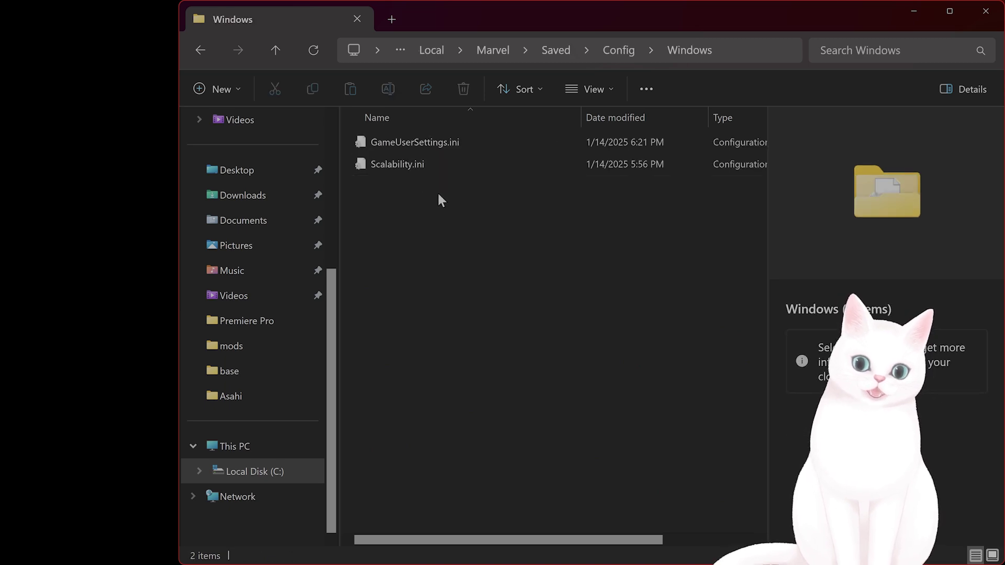
# Delete the existing Scalability.ini from Marvel's Config\Windows folder
pyautogui.click(413, 164)
pyautogui.press('Delete')
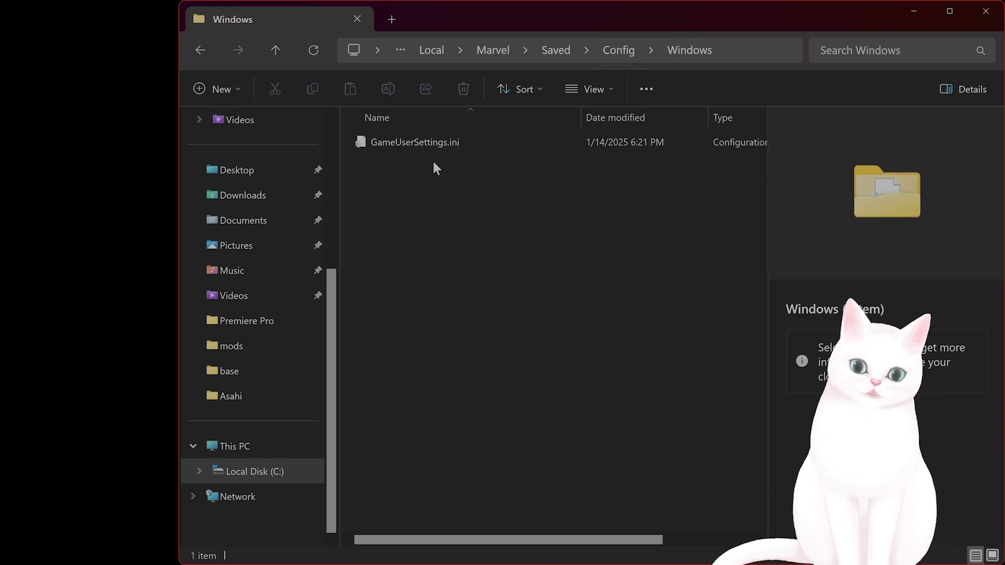
pyautogui.click(373, 145)
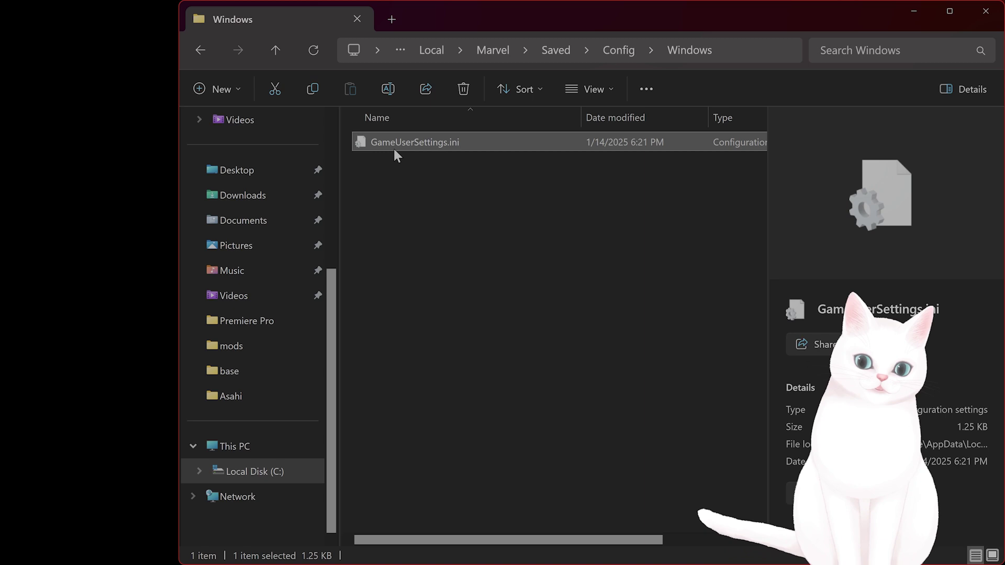
# Select Scalability.ini inside Downloads > Ultra Potato Version
pyautogui.moveTo(546, 4); pyautogui.dragTo(478, 34)
pyautogui.moveTo(237, 557)
pyautogui.click(271, 546)
pyautogui.click(271, 547)
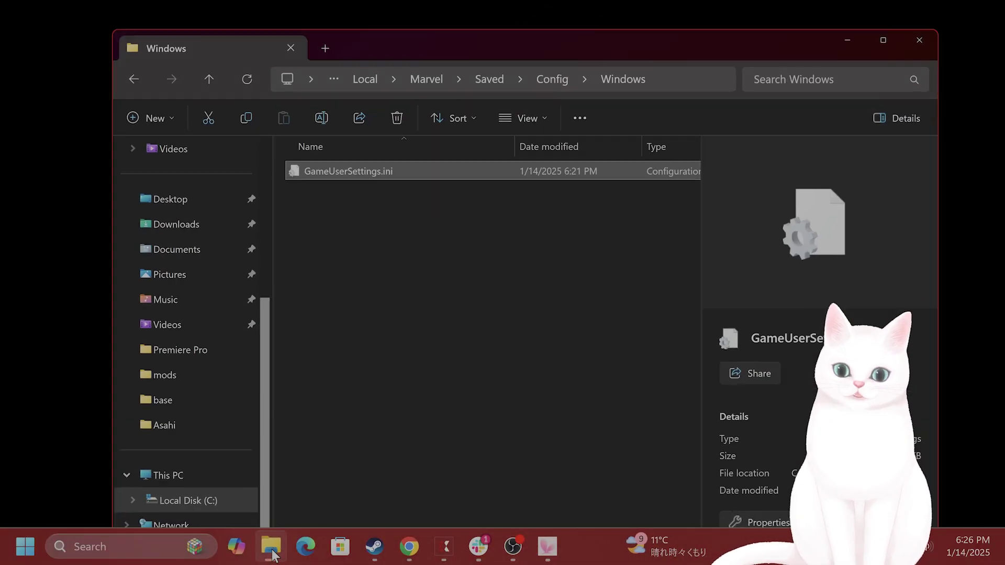
pyautogui.click(214, 230)
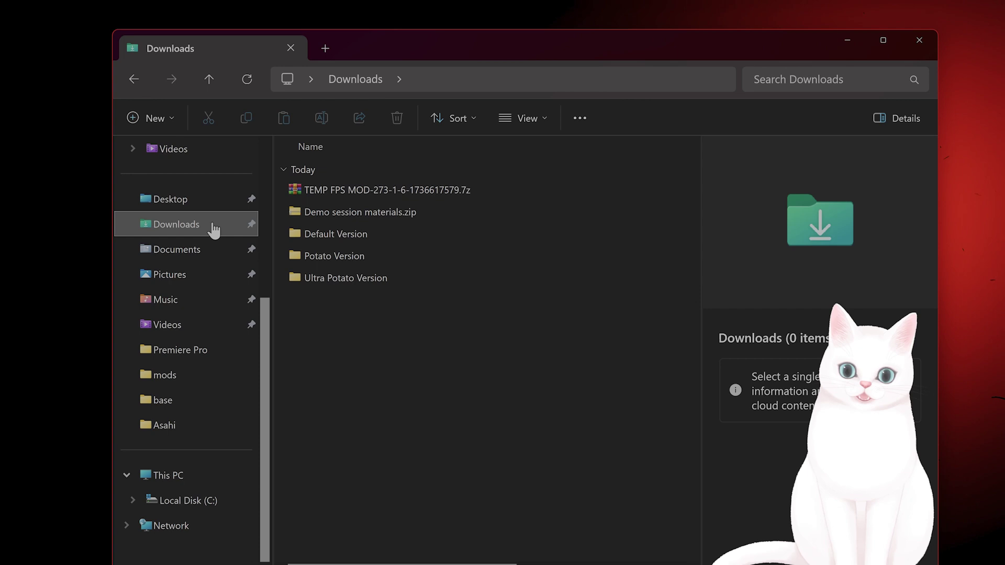
pyautogui.doubleClick(371, 278)
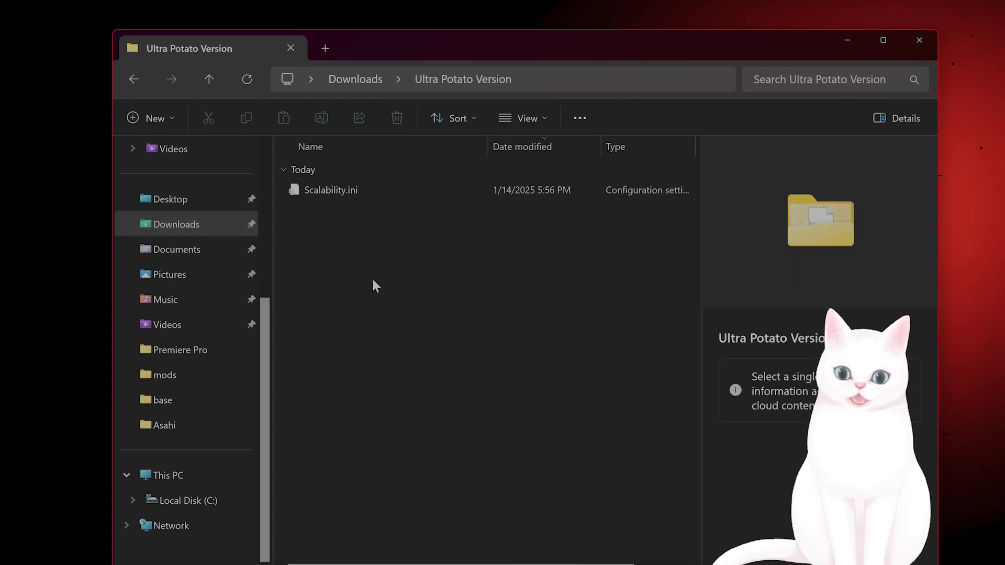
pyautogui.click(341, 190)
# Return to Marvel Rivals' Config\Windows folder
pyautogui.click(134, 80)
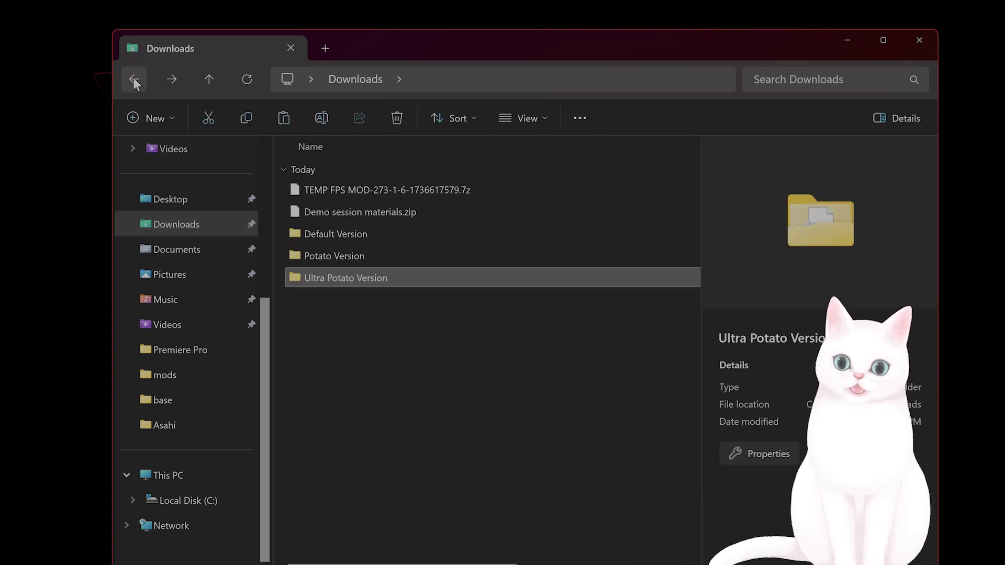
pyautogui.click(134, 80)
pyautogui.click(134, 80)
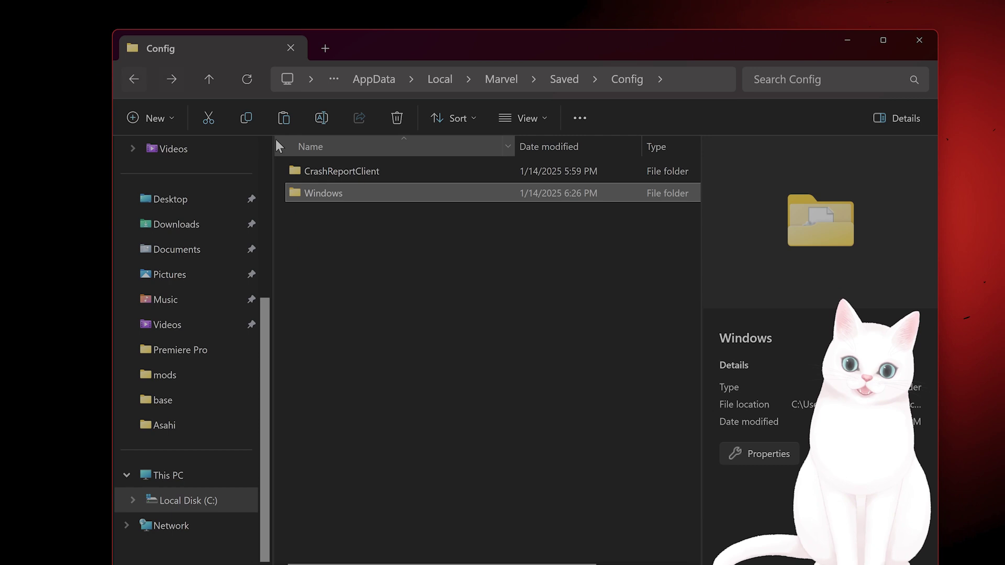
pyautogui.doubleClick(349, 189)
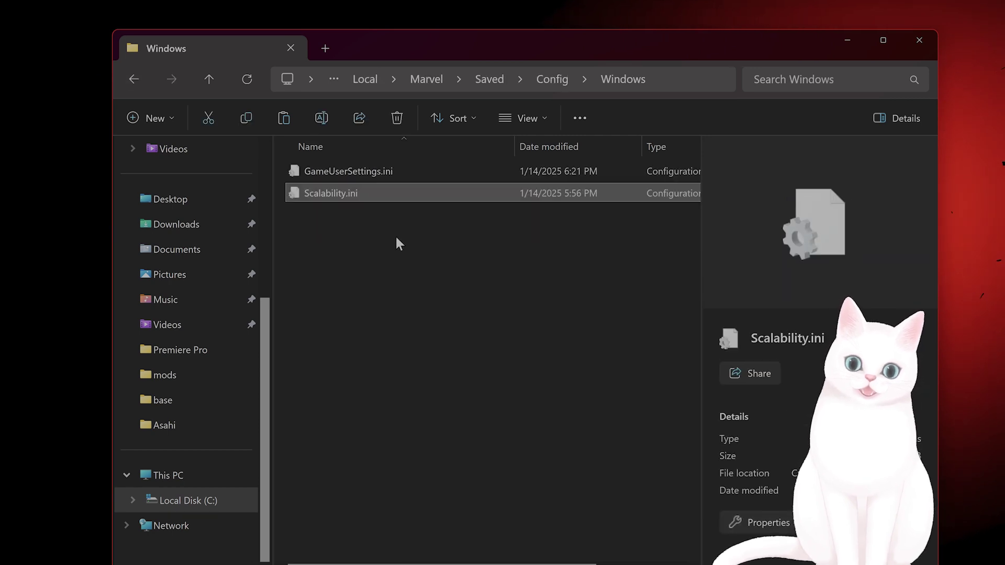
pyautogui.click(396, 238)
pyautogui.moveTo(396, 244); pyautogui.dragTo(376, 163)
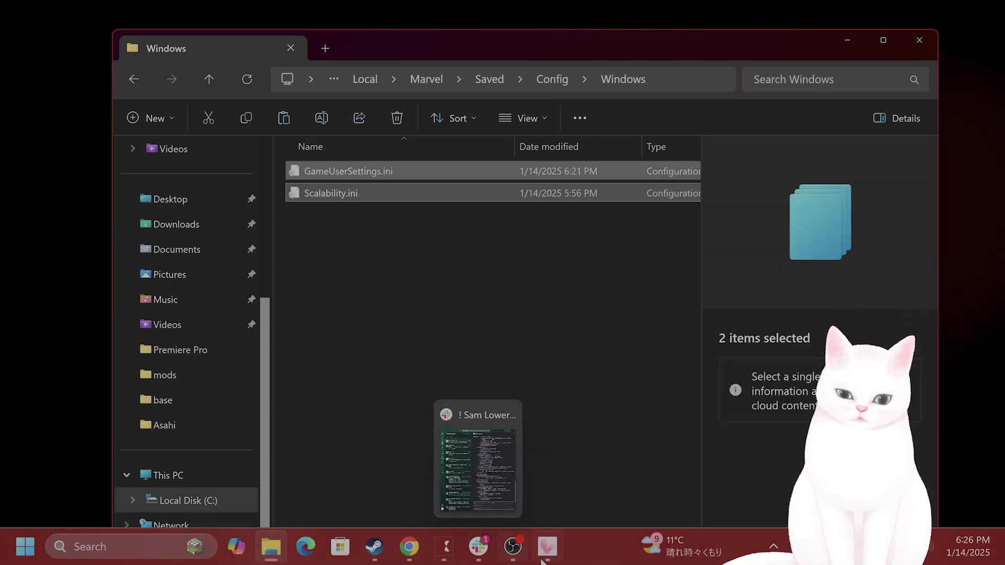
pyautogui.click(622, 422)
pyautogui.click(361, 197)
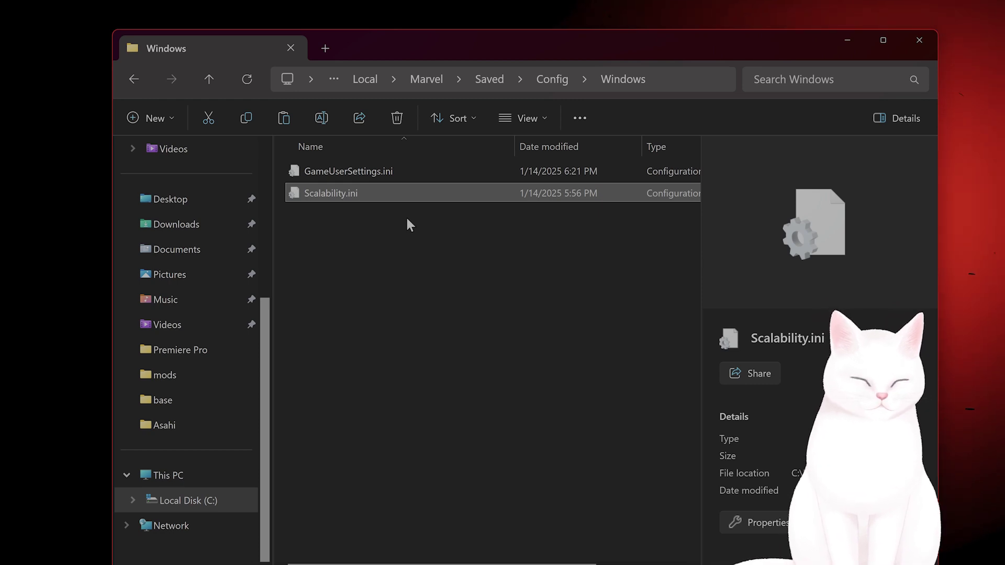
pyautogui.click(581, 390)
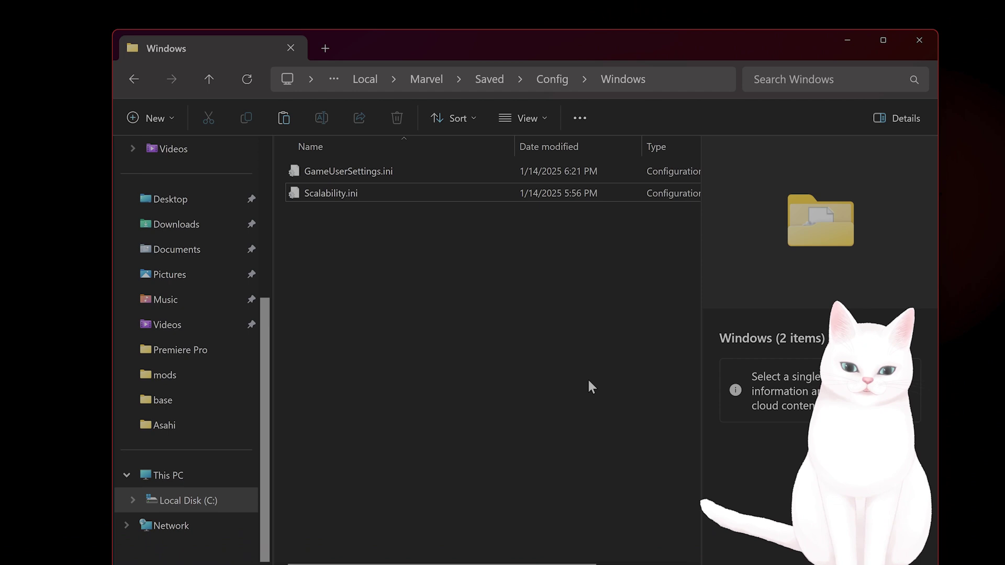